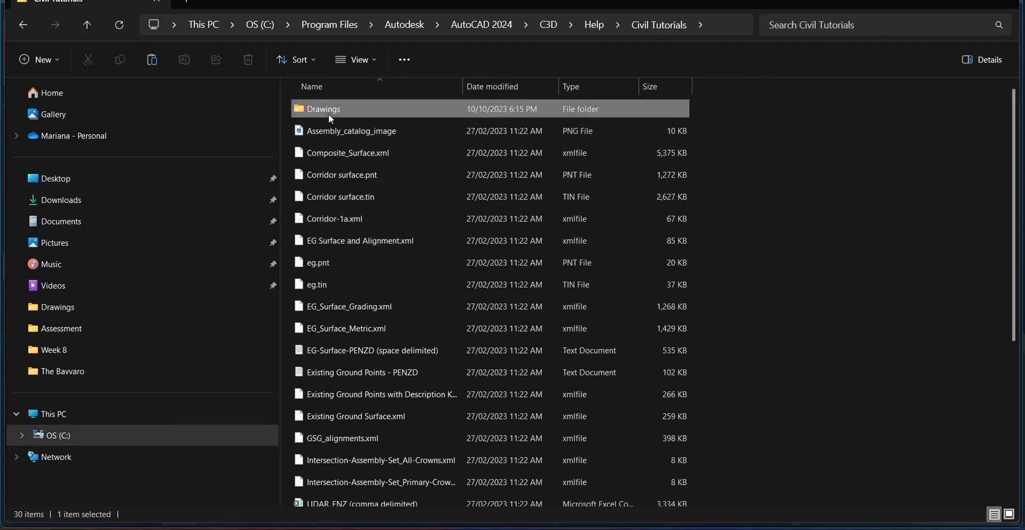
Step: Open the Drawings folder inside Civil Tutorials and select all the drawings from Labels-1a through Labels-Surface for copying
double_click(328, 110)
key("l")
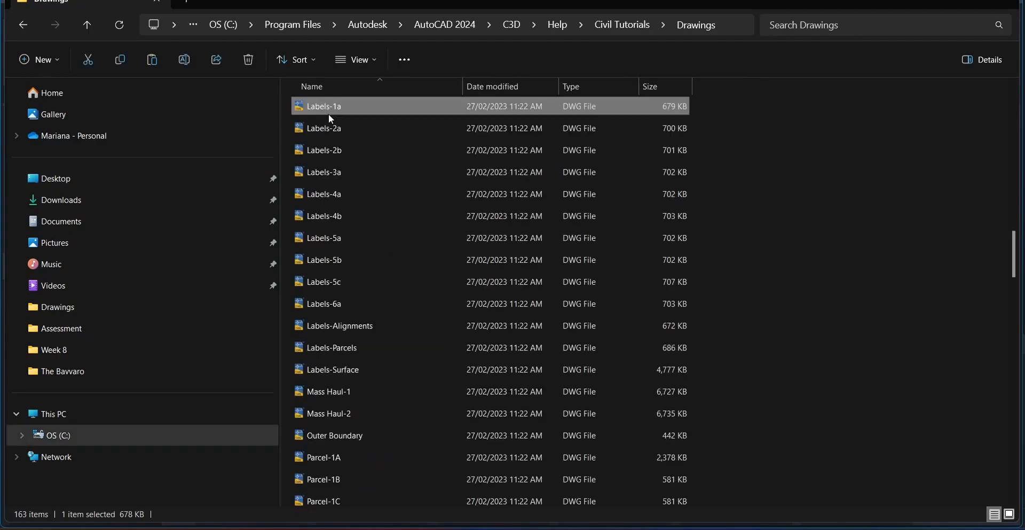
left_click(377, 105)
left_click(871, 242)
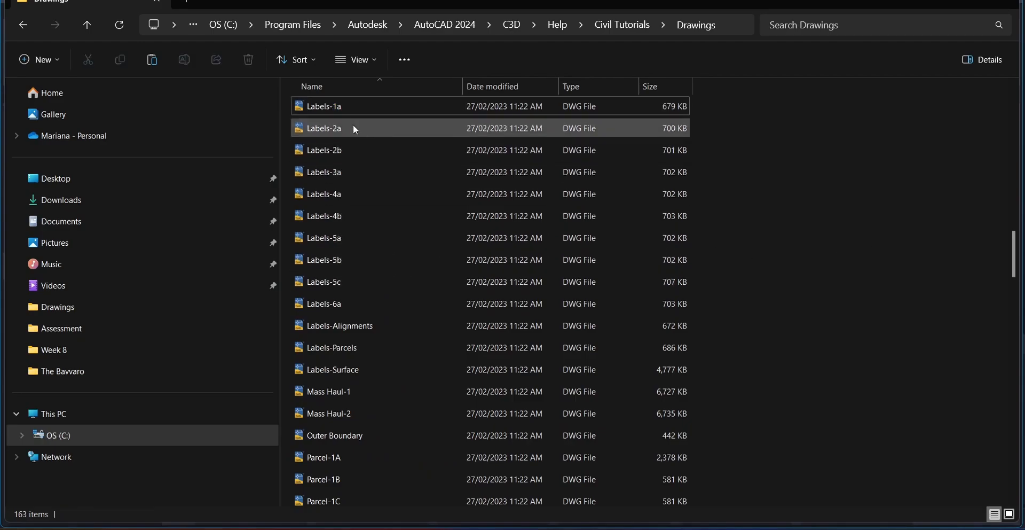
left_click(348, 109)
left_click(346, 370, "shift")
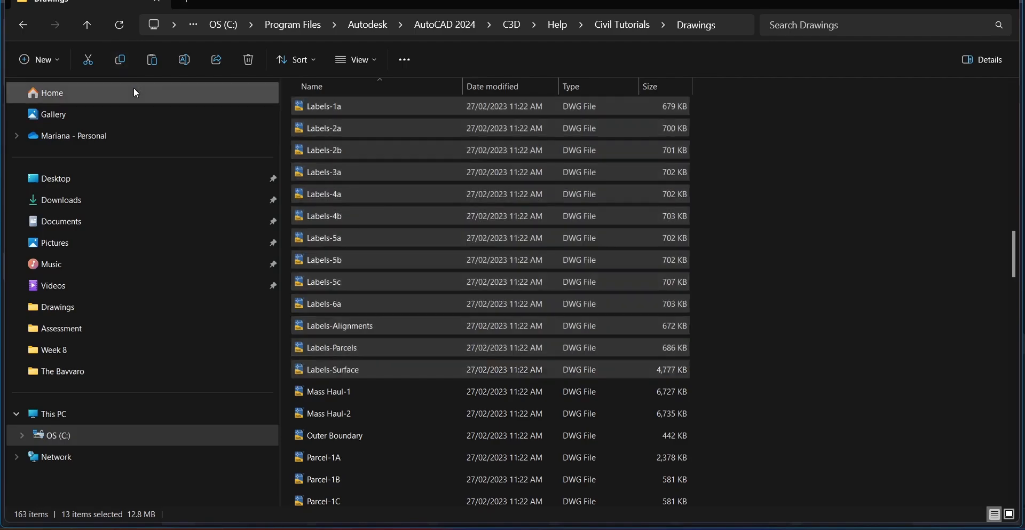
Step: Go to the folder C:\Users\Public\Public Documents\Autodesk\My Civil Tutorial Data
left_click(80, 432)
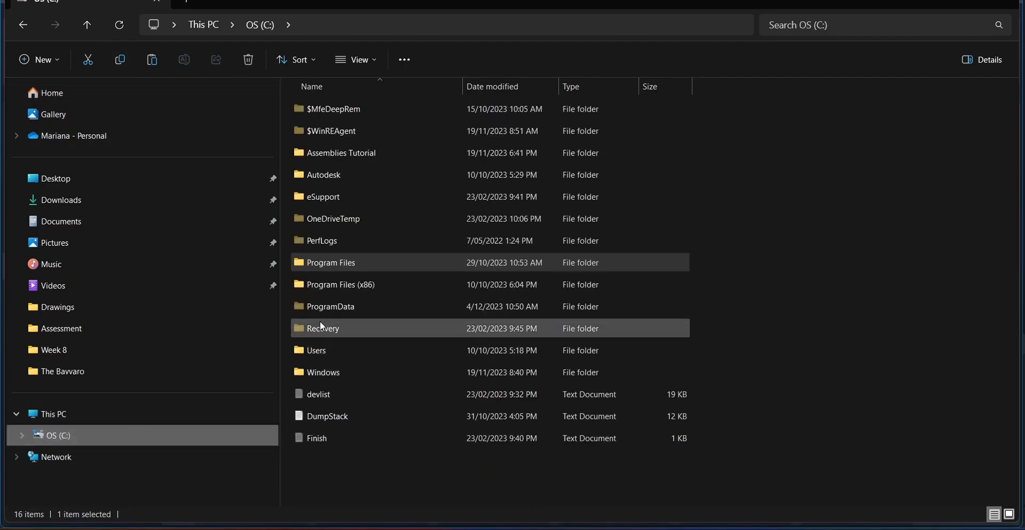
double_click(315, 351)
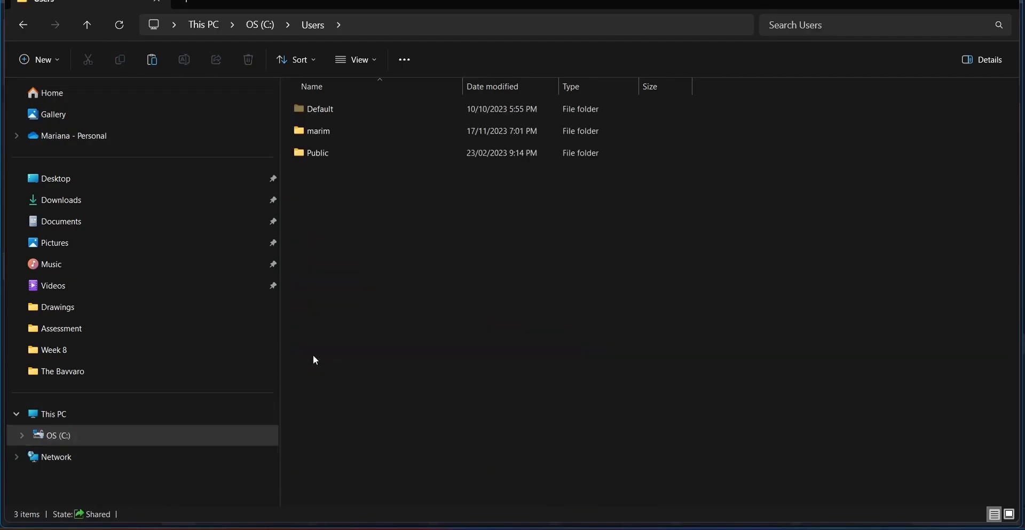
double_click(321, 152)
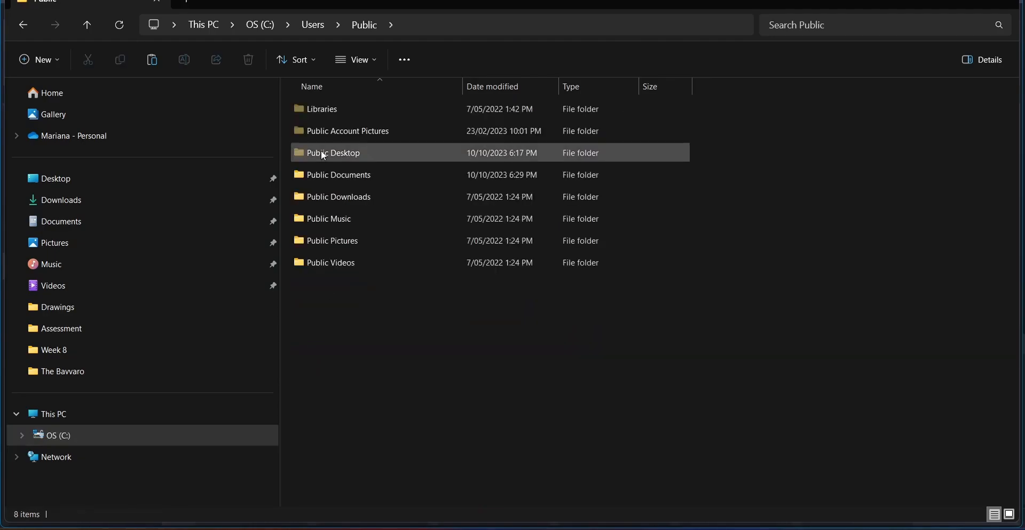
double_click(360, 178)
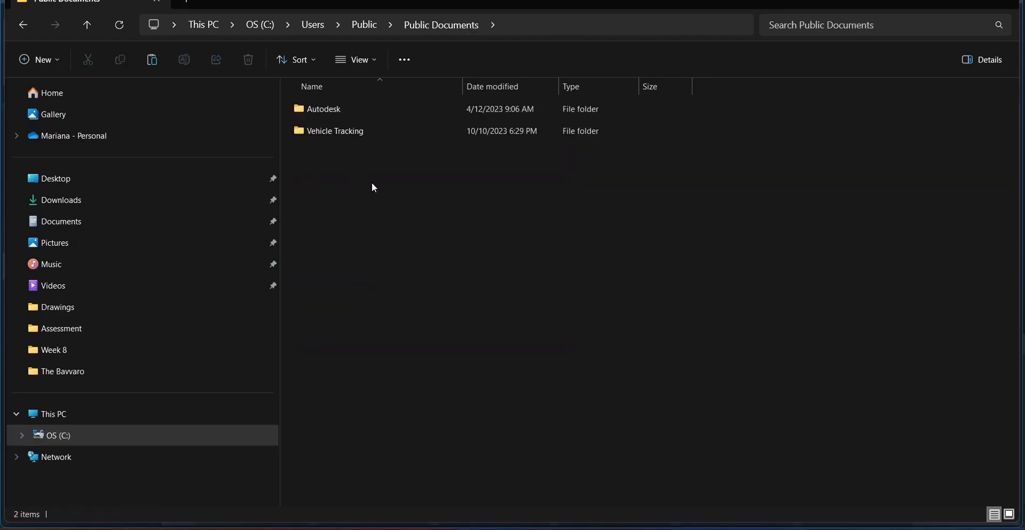
double_click(338, 115)
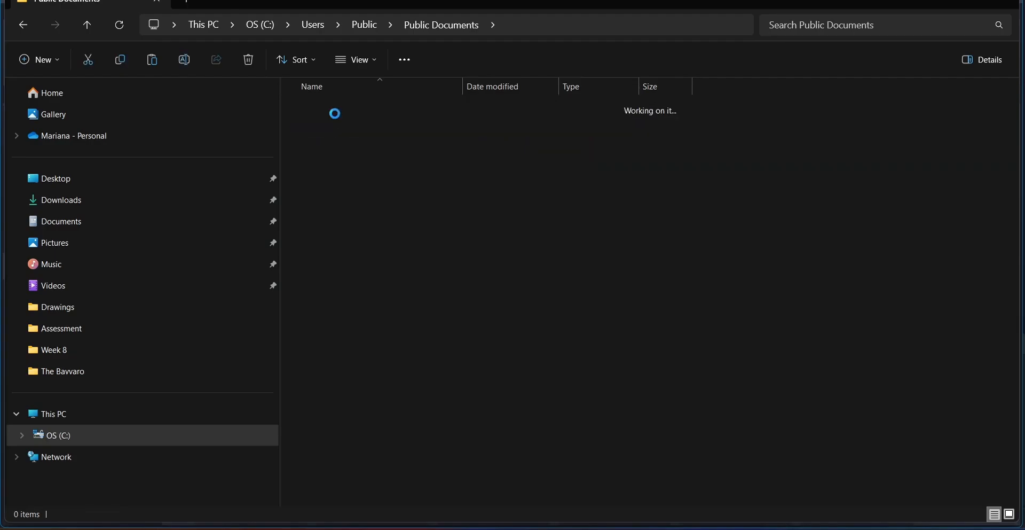
double_click(390, 154)
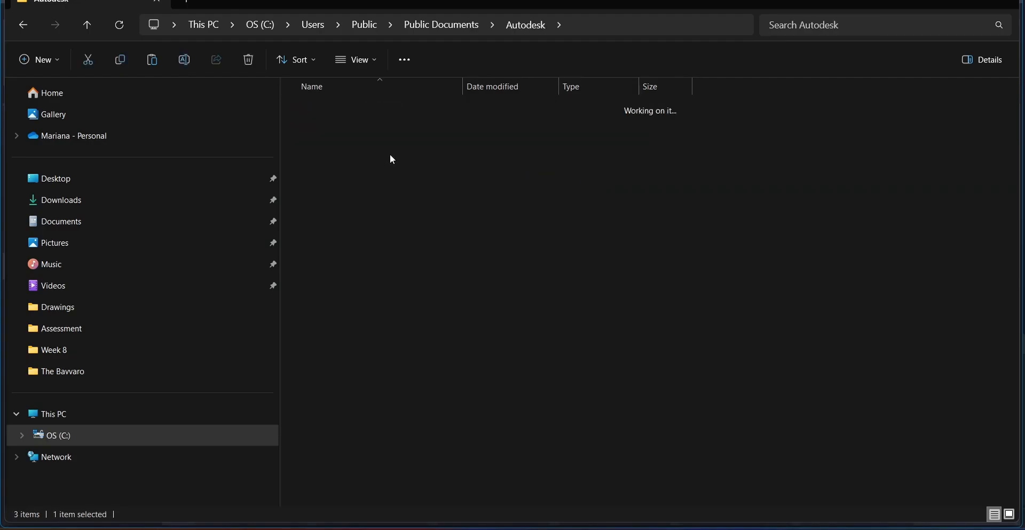
Step: Paste the copied Labels drawings into My Civil Tutorial Data and check the range from Labels-1a to Labels-Surface
key("ctrl+v")
right_click(636, 331)
left_click(731, 318)
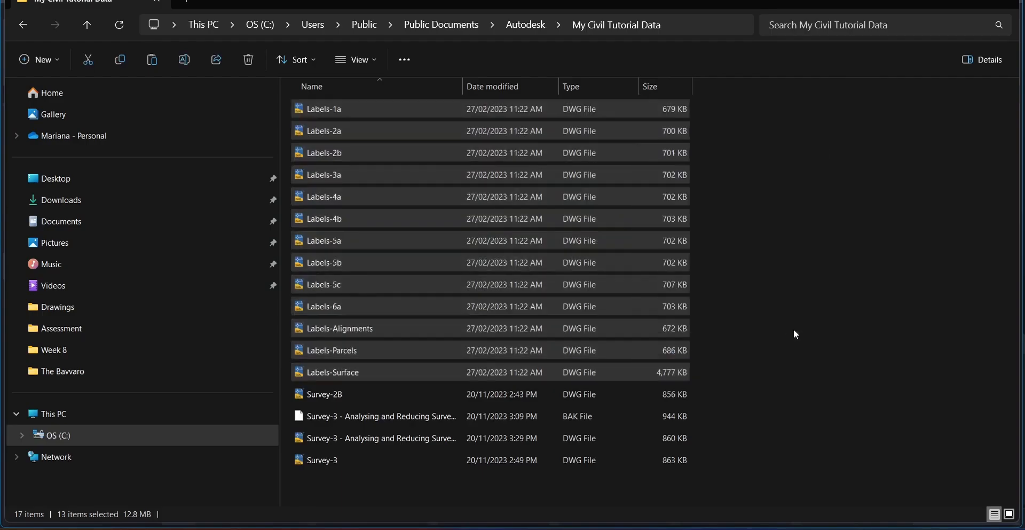
left_click(874, 320)
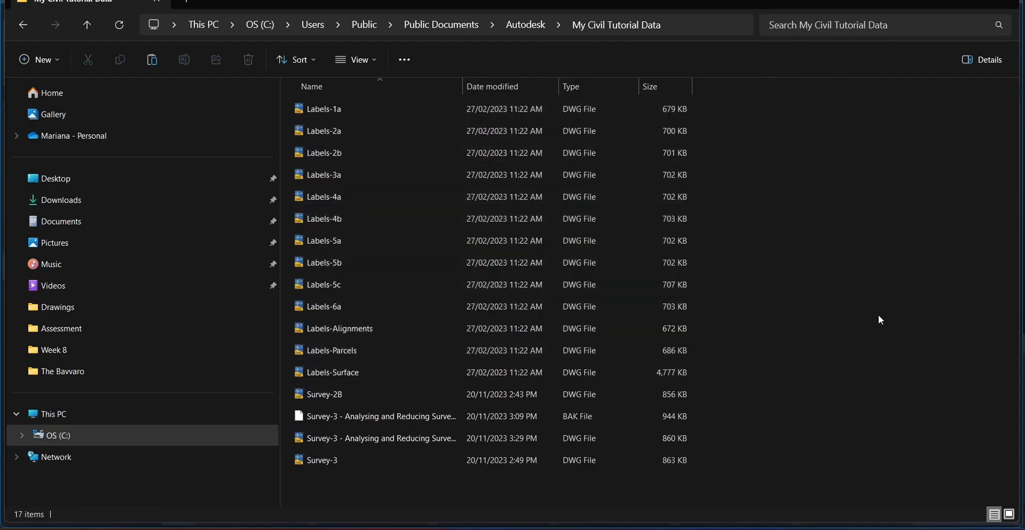
left_click(328, 109)
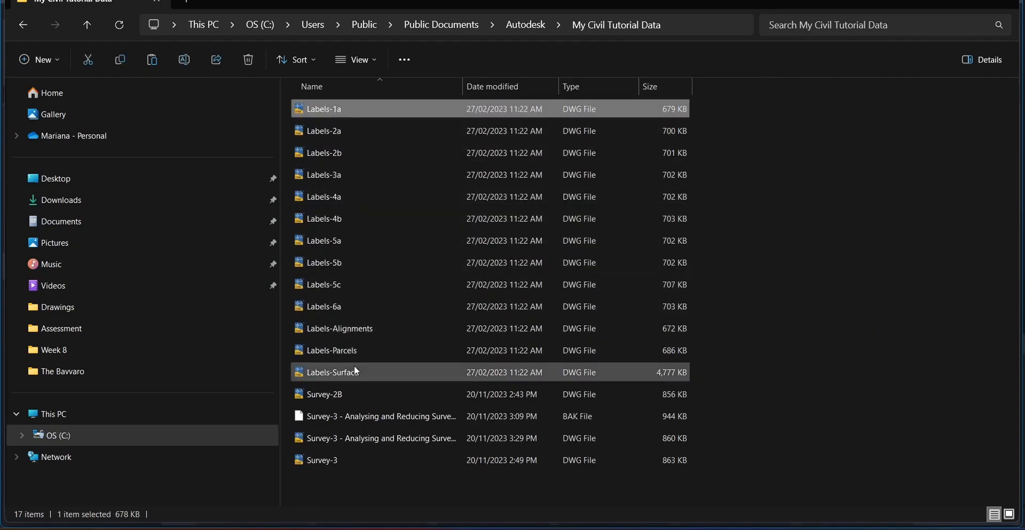
mouse_move(357, 369)
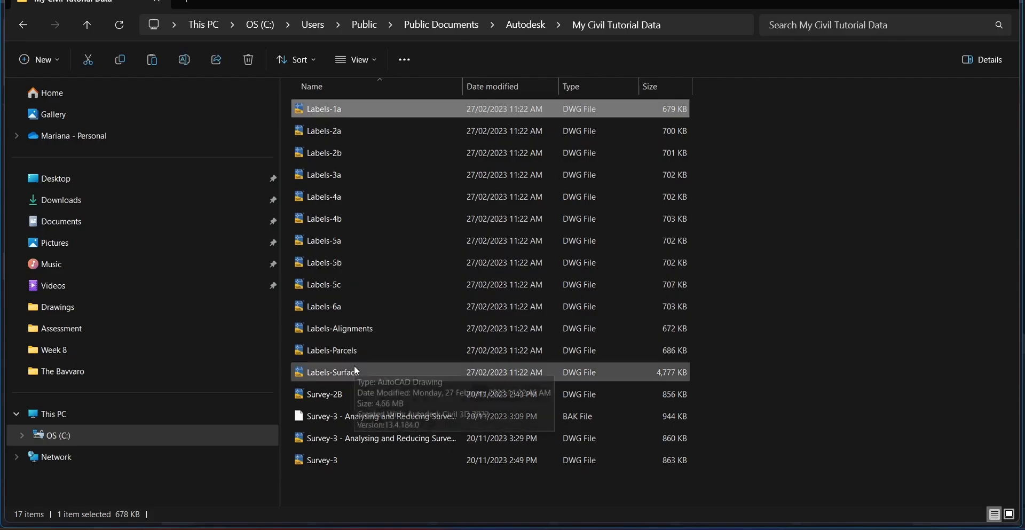
left_click(820, 324)
Step: Switch to Civil 3D 2024 and open the drawing Labels-1a from Users\Public\Public Documents\Autodesk\My Civil Tutorial Data on the C: drive
left_click(719, 529)
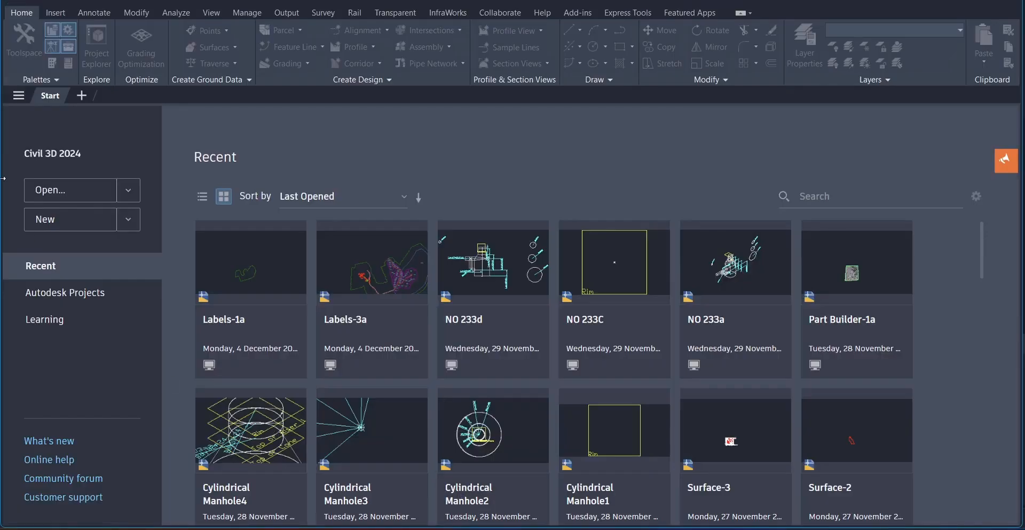
left_click(63, 0)
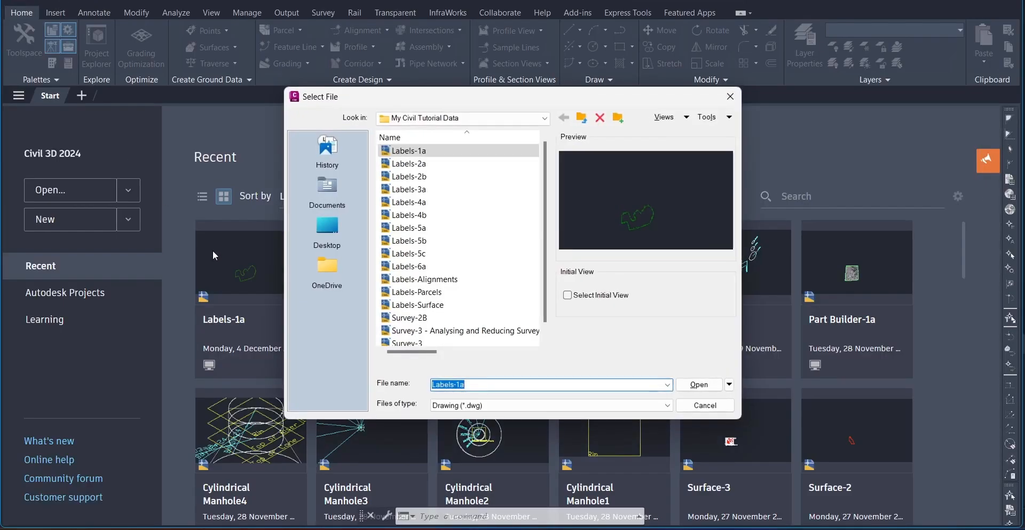
left_click(328, 231)
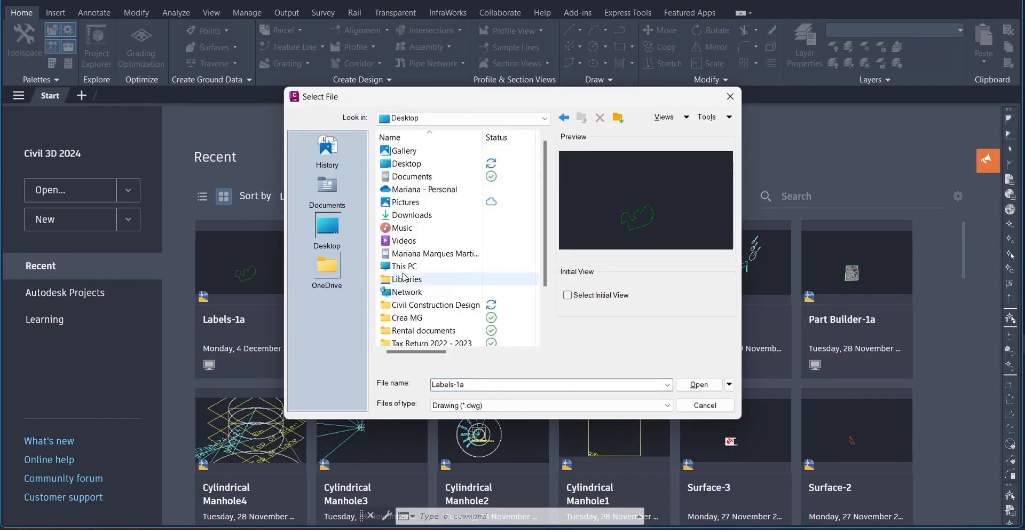
left_click(420, 265)
double_click(420, 266)
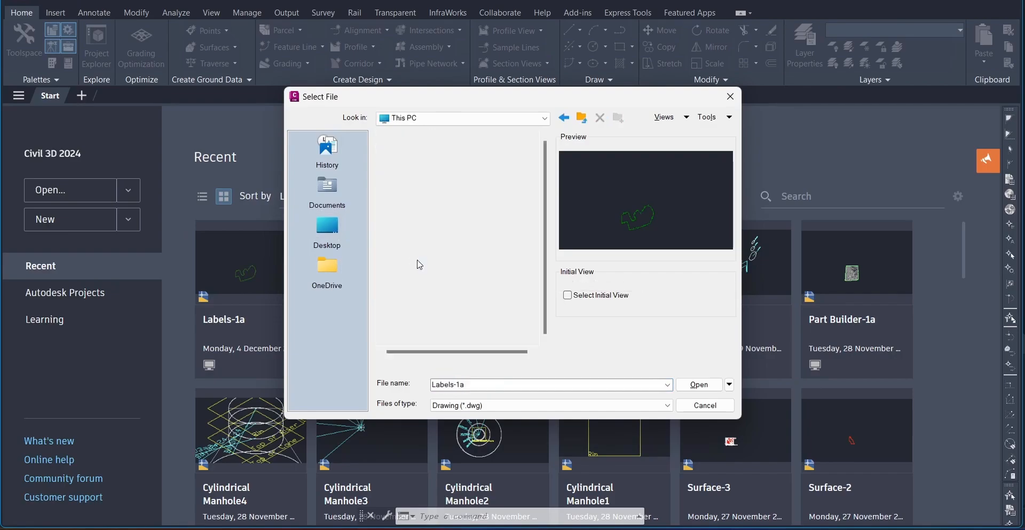
double_click(404, 165)
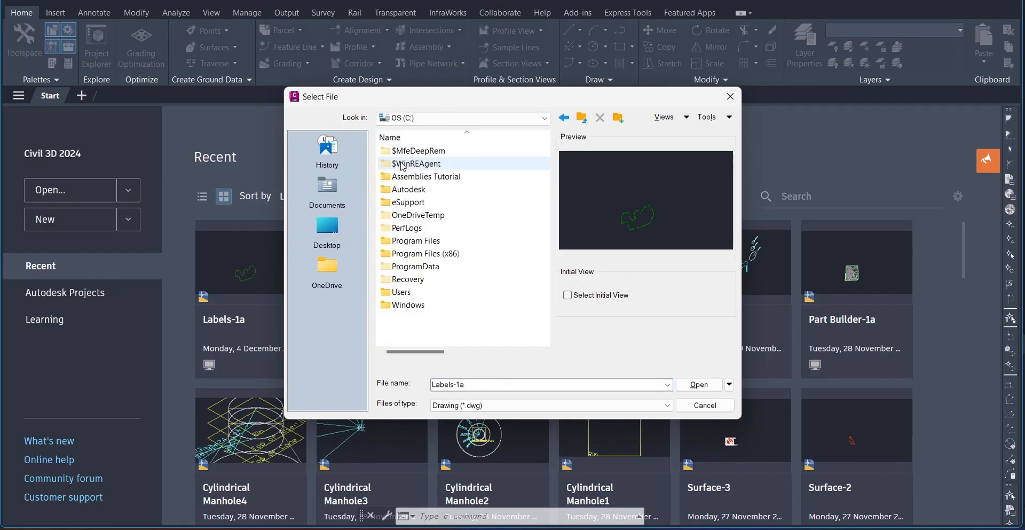
double_click(404, 292)
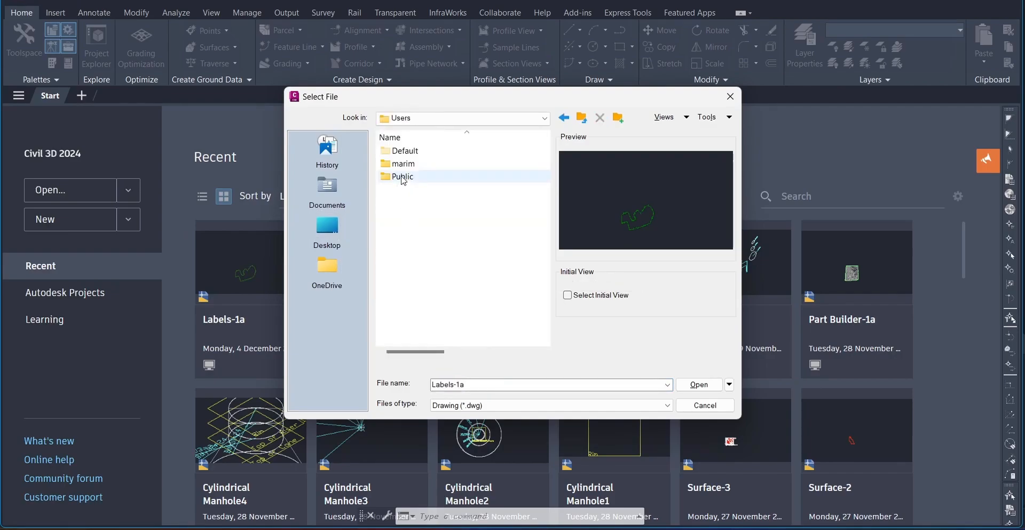
double_click(409, 176)
double_click(429, 190)
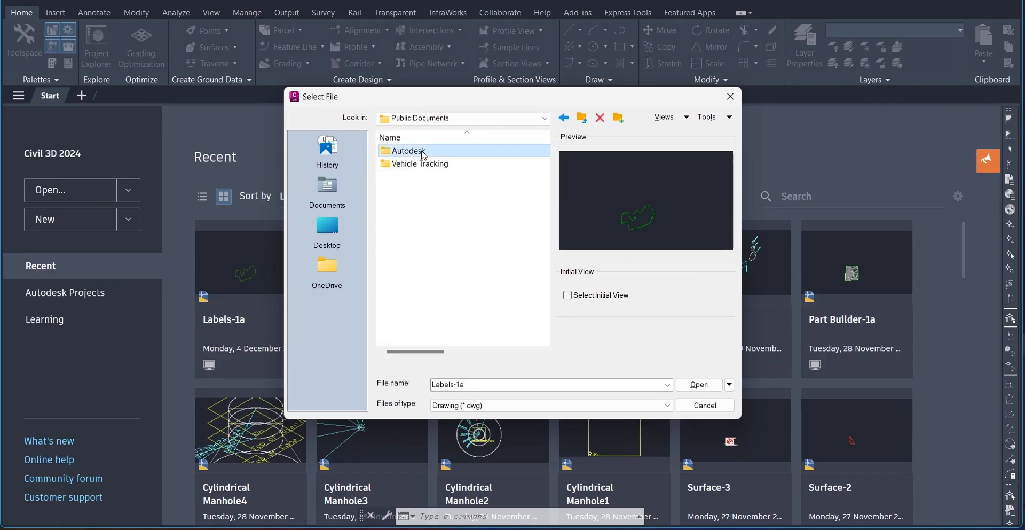
double_click(410, 151)
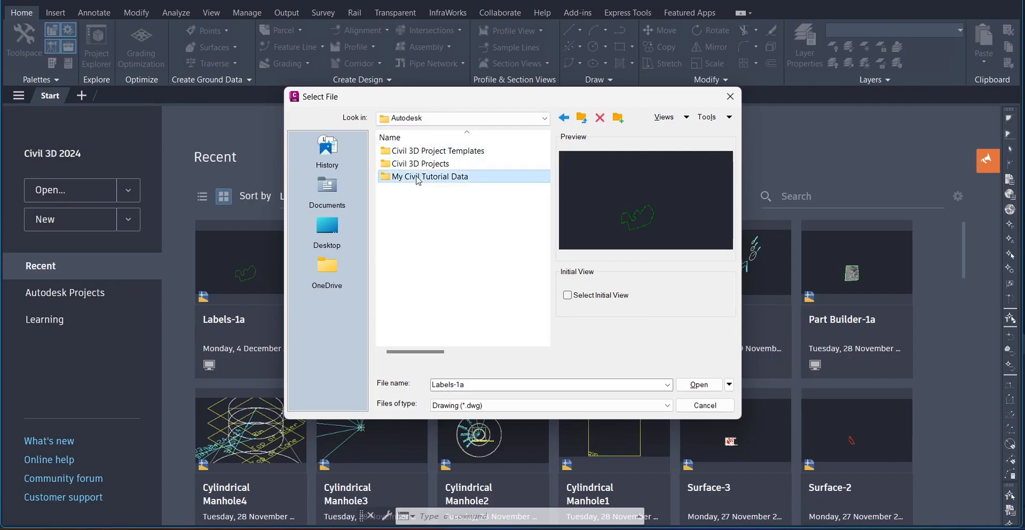
double_click(418, 176)
left_click(417, 151)
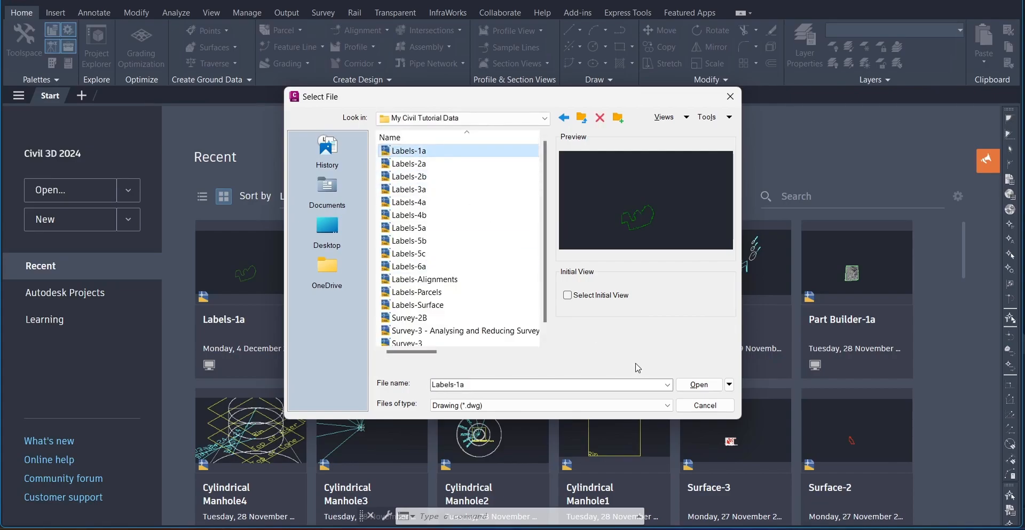
left_click(700, 384)
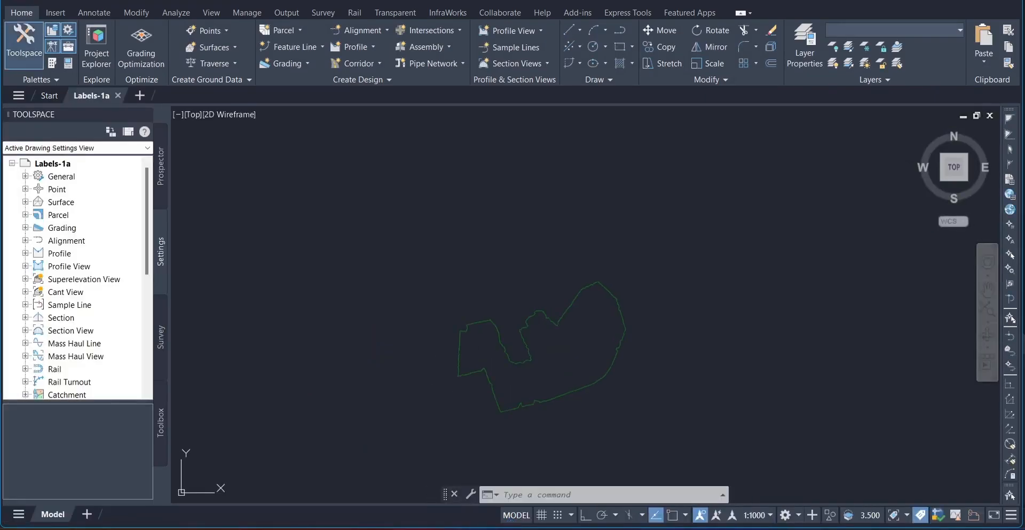
Step: Show the Prospector view in Toolspace with the Labels-1a drawing's object collections expanded
left_click(160, 182)
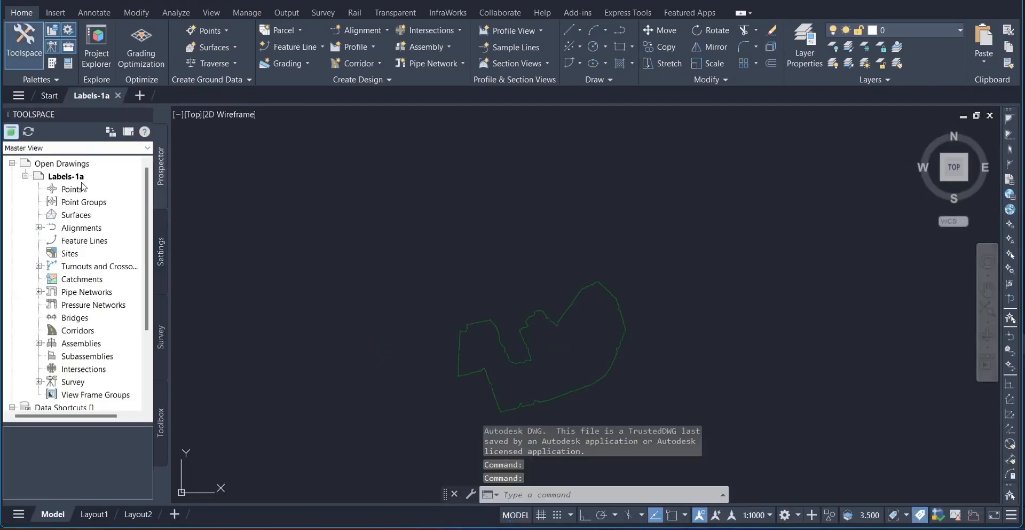
left_click(53, 179)
left_click(25, 176)
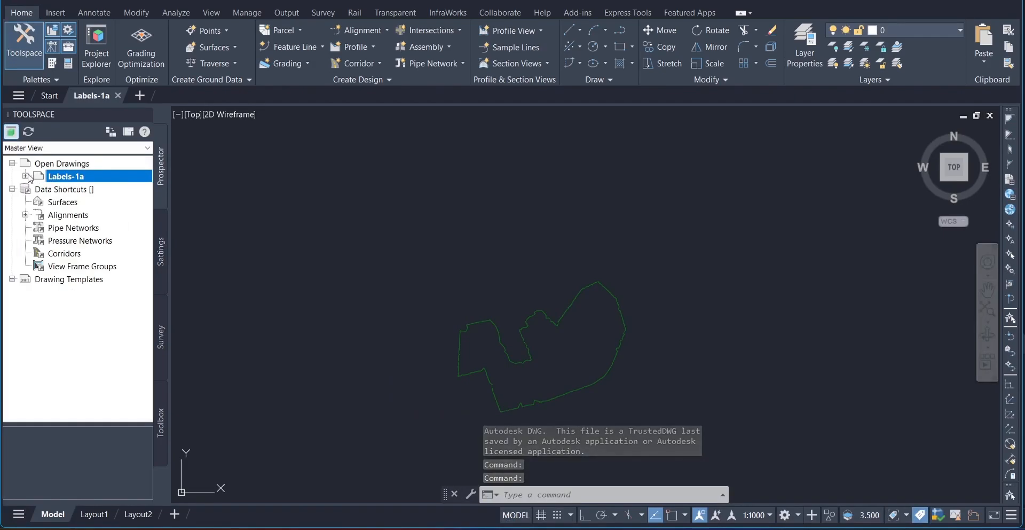
left_click(25, 176)
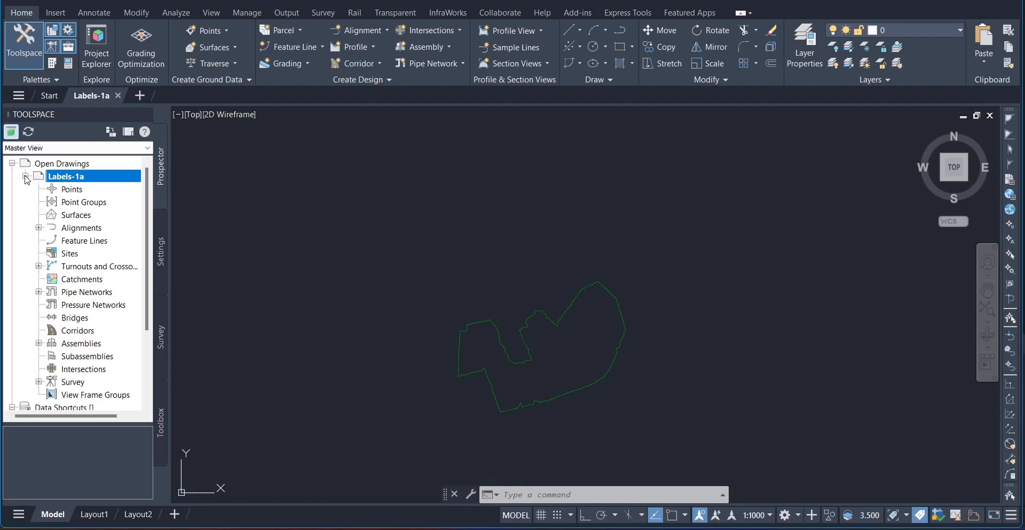
Step: Check the Surfaces, Point Groups and Alignments collections of Labels-1a for existing objects
left_click(76, 215)
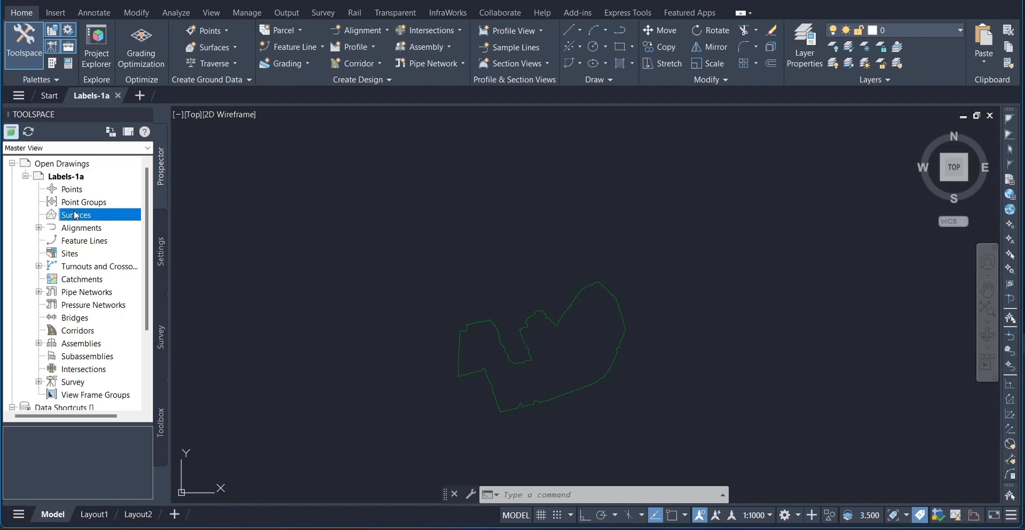
left_click(74, 203)
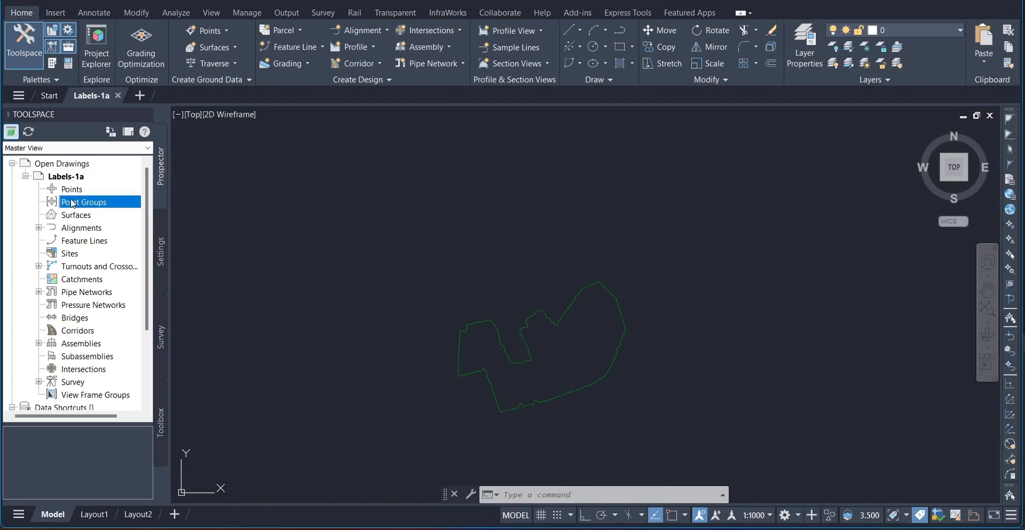
left_click(79, 230)
left_click(39, 228)
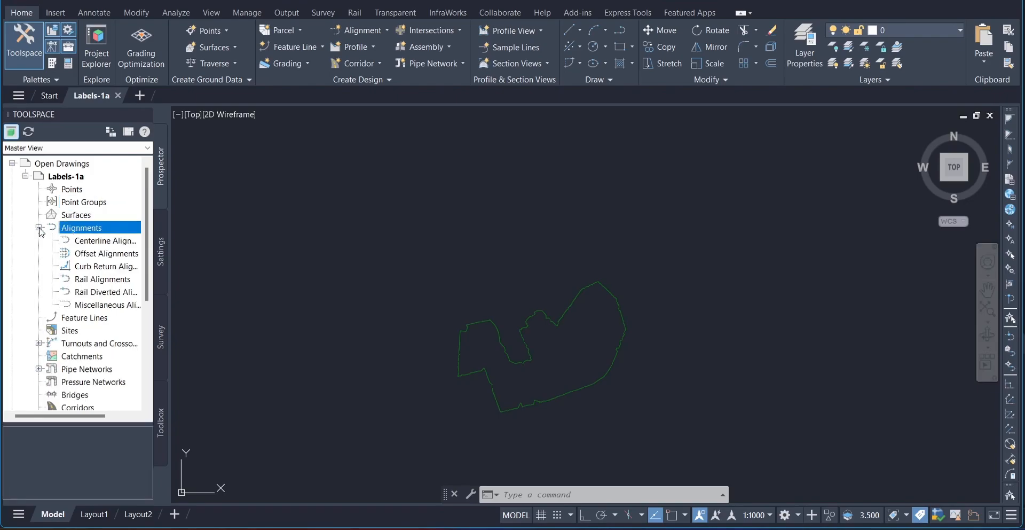
left_click(38, 227)
left_click(76, 215)
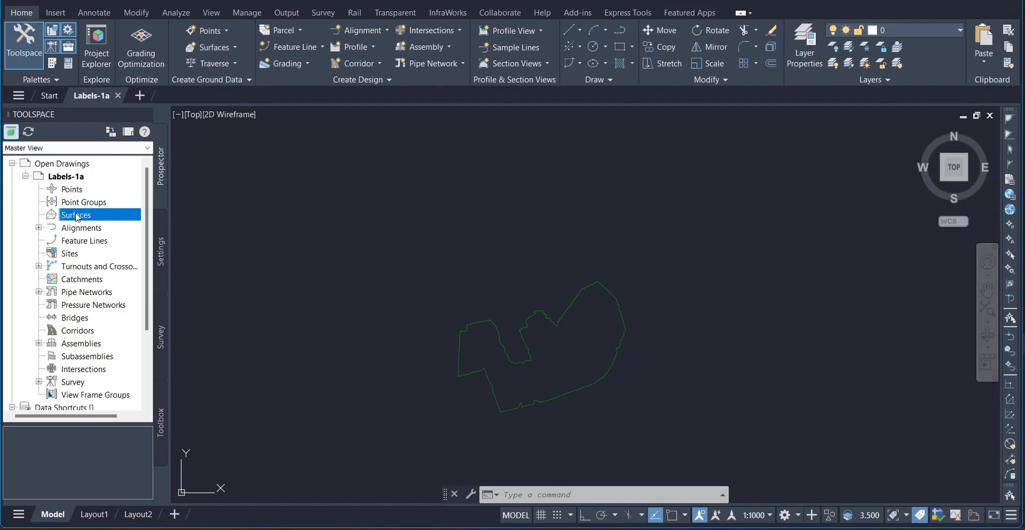
key("Escape")
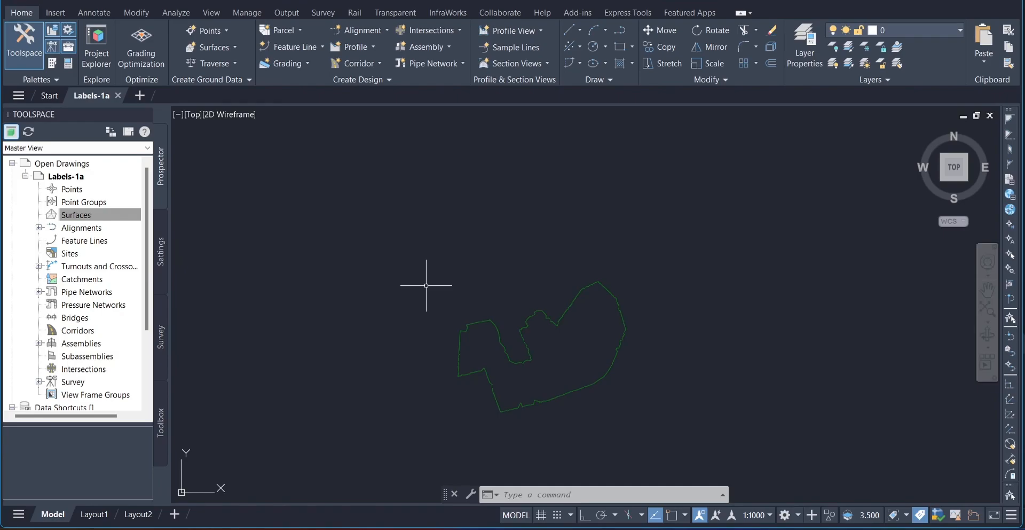
Step: Open External References with the XREF command, move it beside Toolspace and view the details of Labels-1a
type("XREF")
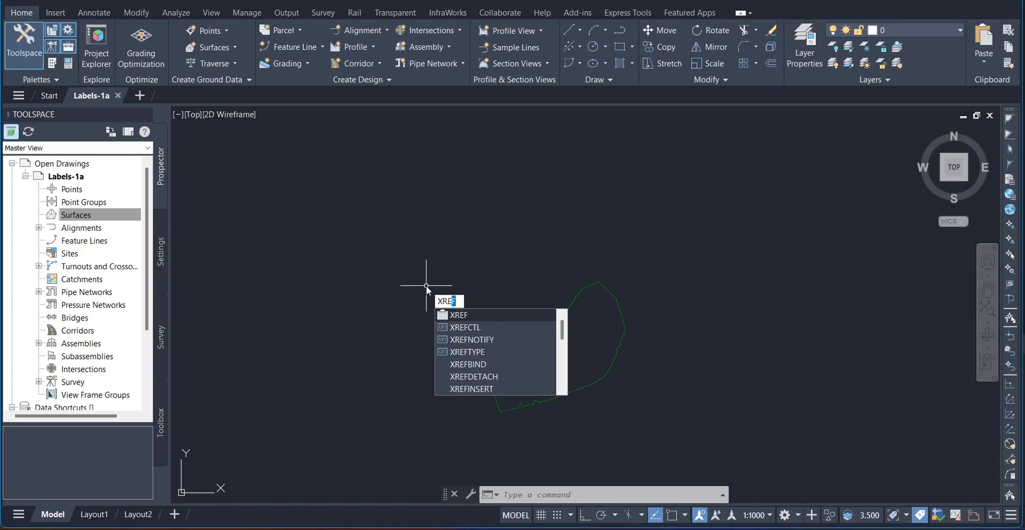
left_click(476, 314)
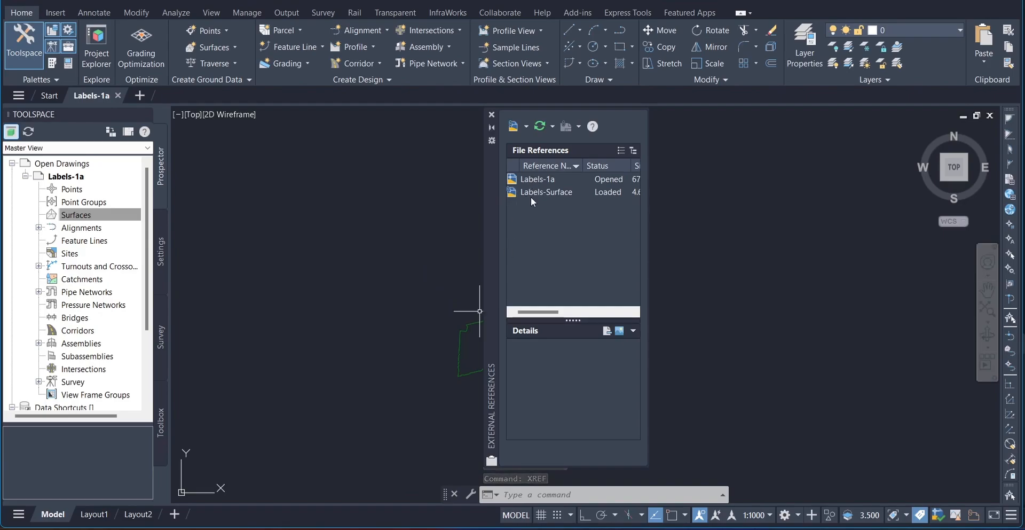
mouse_move(494, 230)
left_mouse_down()
mouse_move(371, 261)
mouse_move(273, 232)
left_mouse_up()
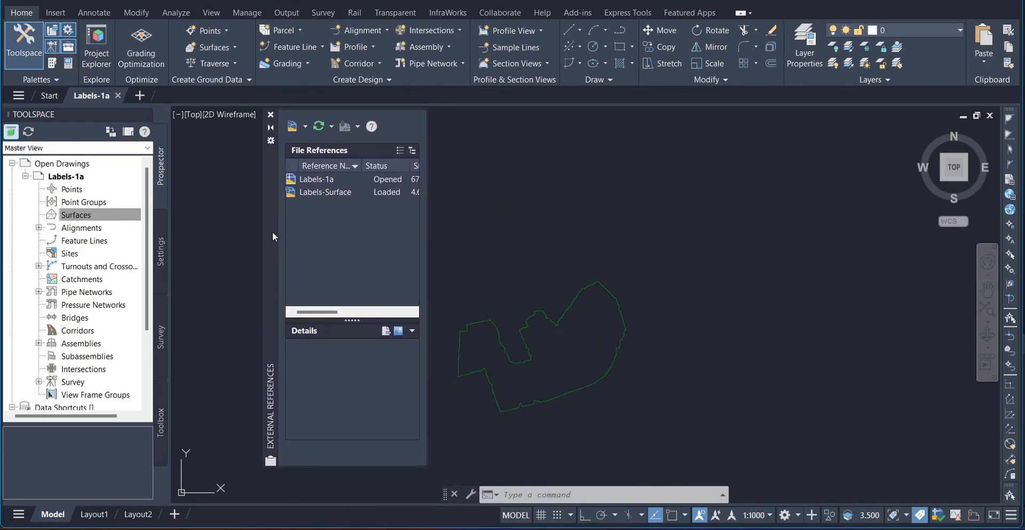
left_click(320, 181)
mouse_move(322, 182)
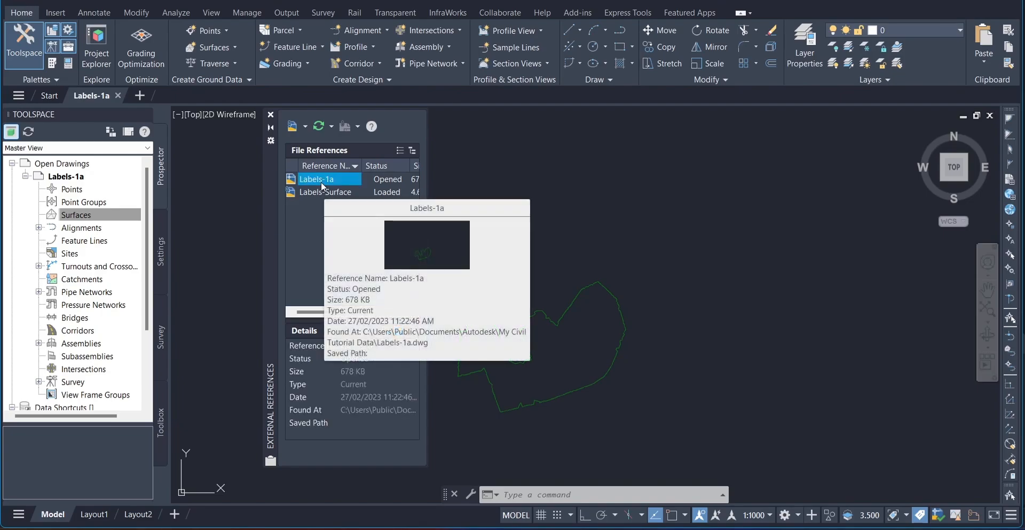
Step: View the details of the Labels-Surface reference and reselect Labels-1a in the file references
left_click(319, 193)
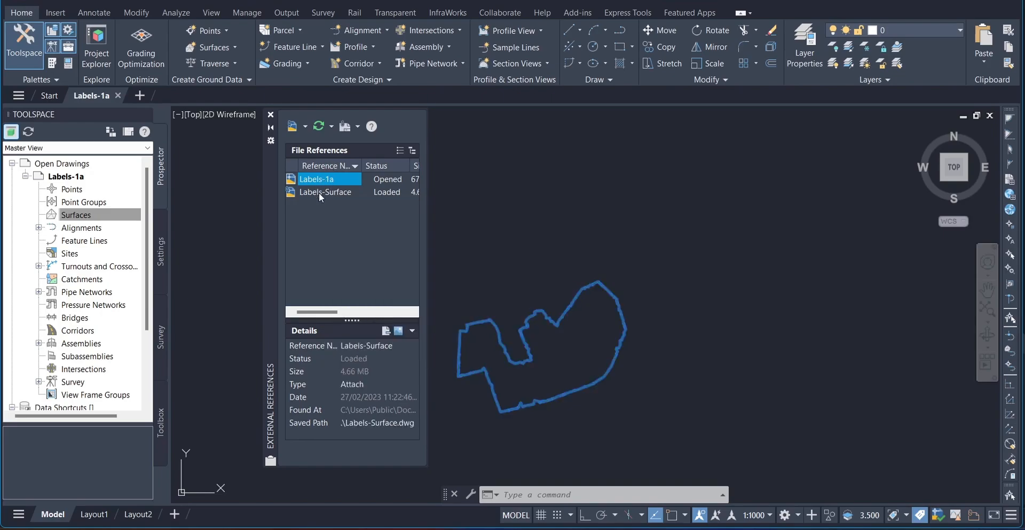
mouse_move(319, 192)
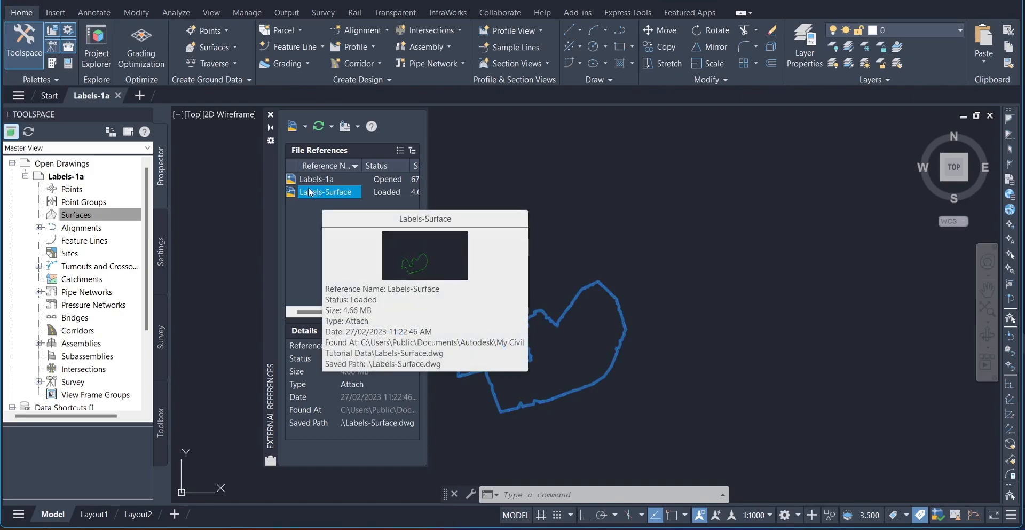
left_click(310, 181)
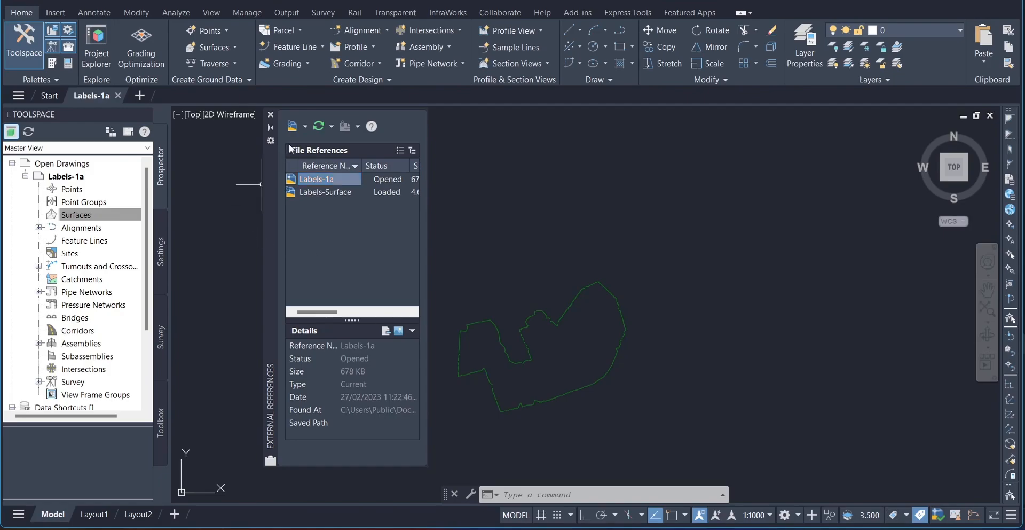
Step: Start attaching a DWG reference and browse to Users\Public\Public Documents\Autodesk\My Civil Tutorial Data on the C: drive
left_click(306, 126)
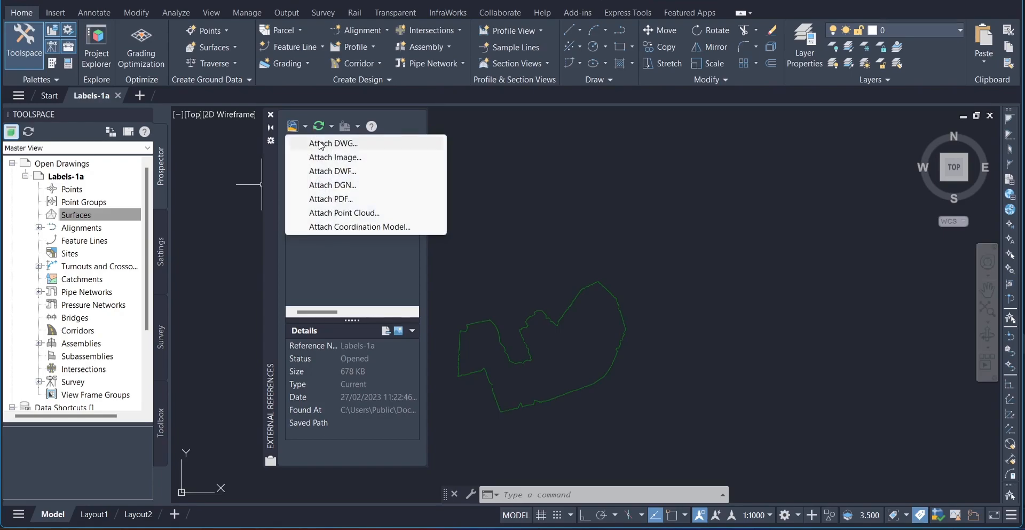
left_click(320, 145)
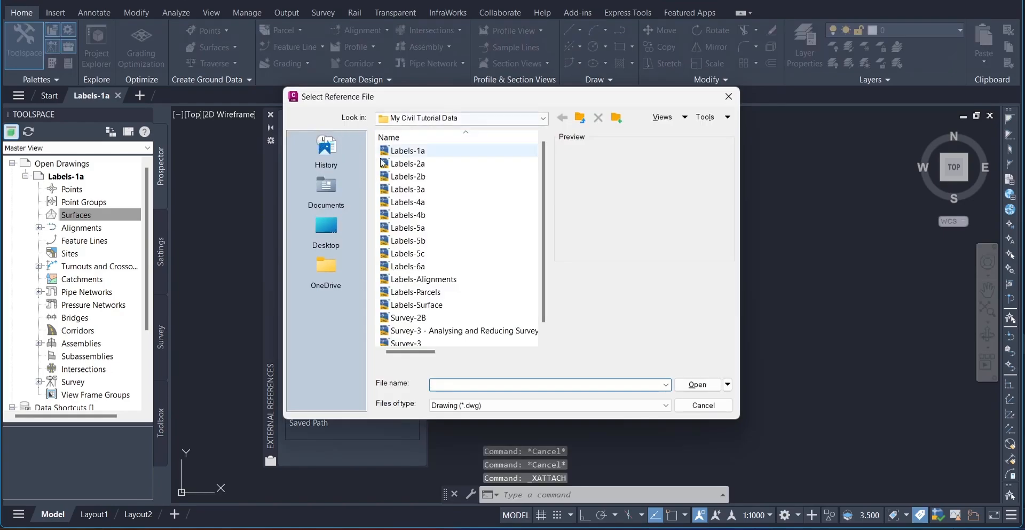
left_click(331, 235)
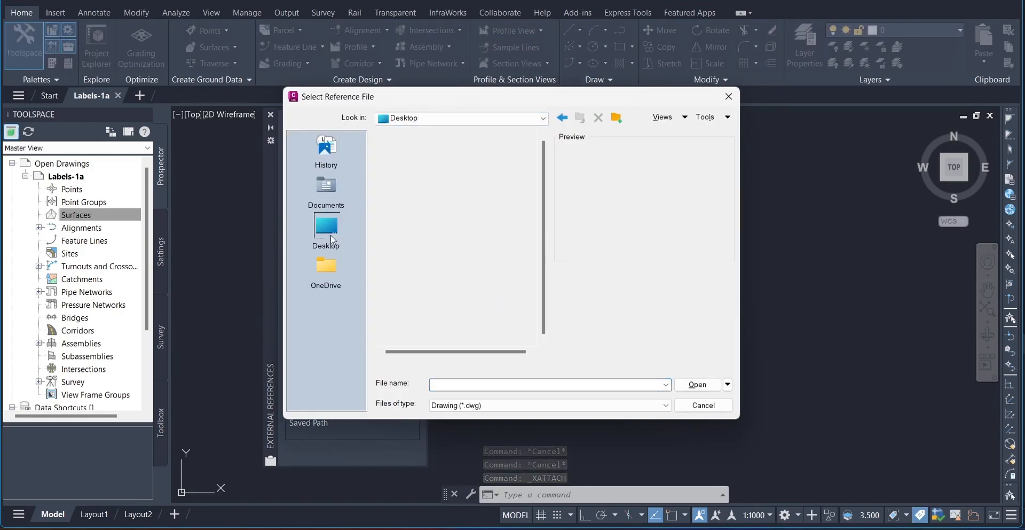
double_click(403, 266)
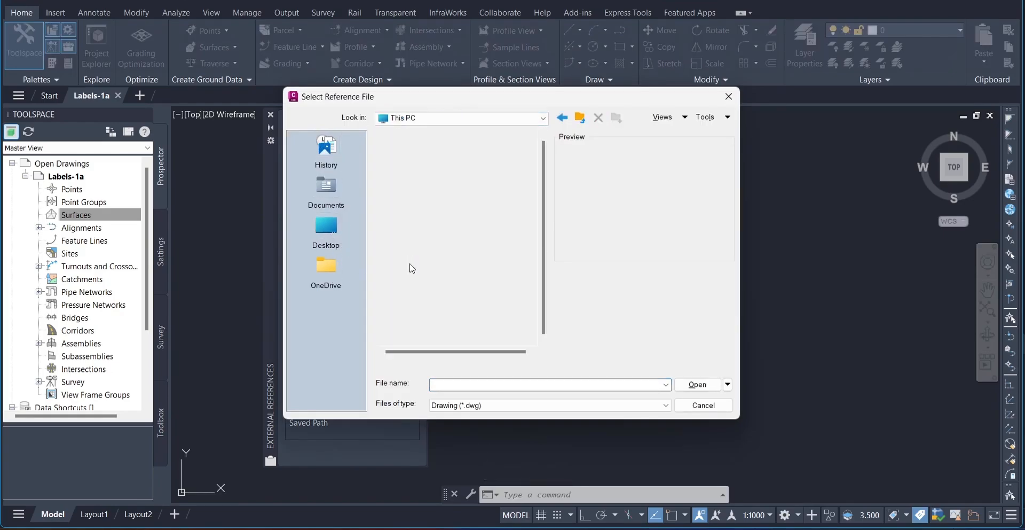
double_click(402, 165)
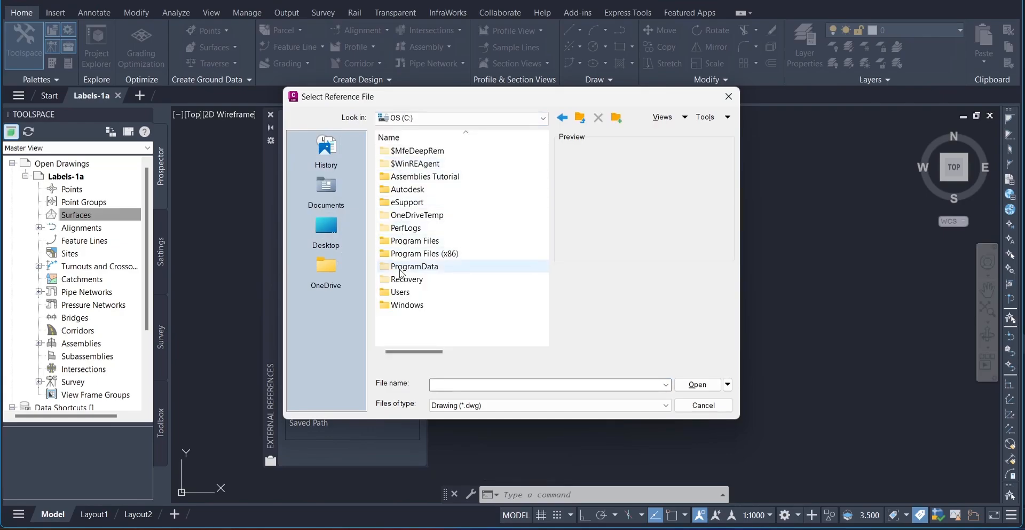
double_click(412, 294)
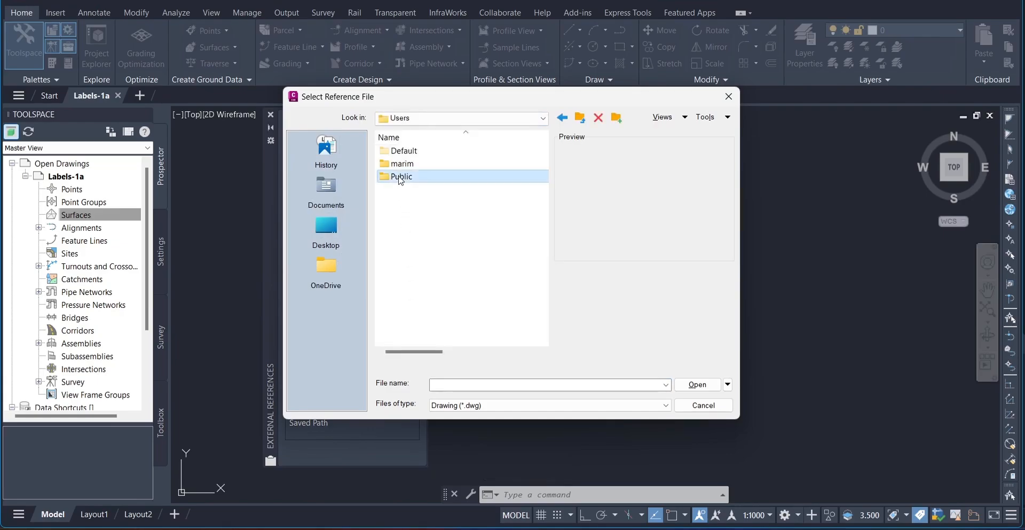
double_click(402, 180)
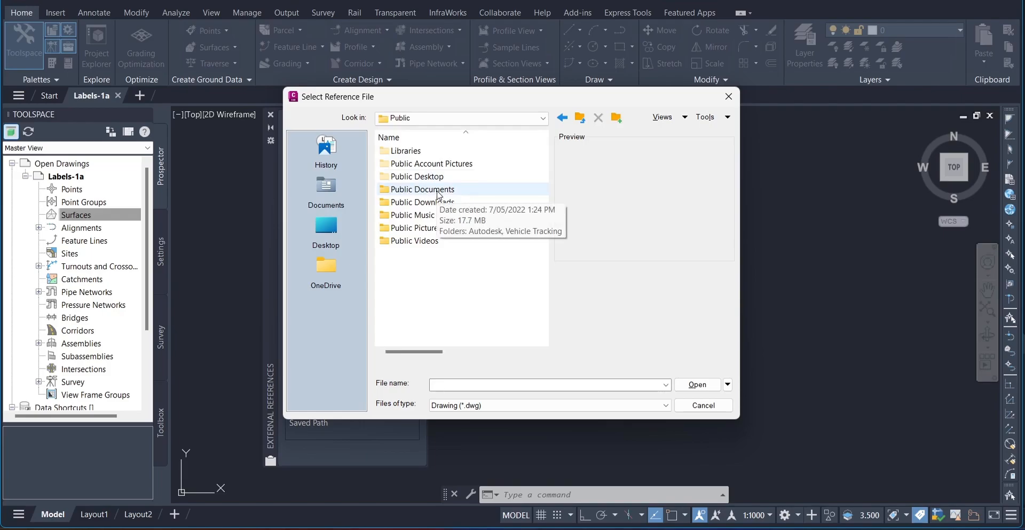
double_click(437, 192)
left_click(414, 154)
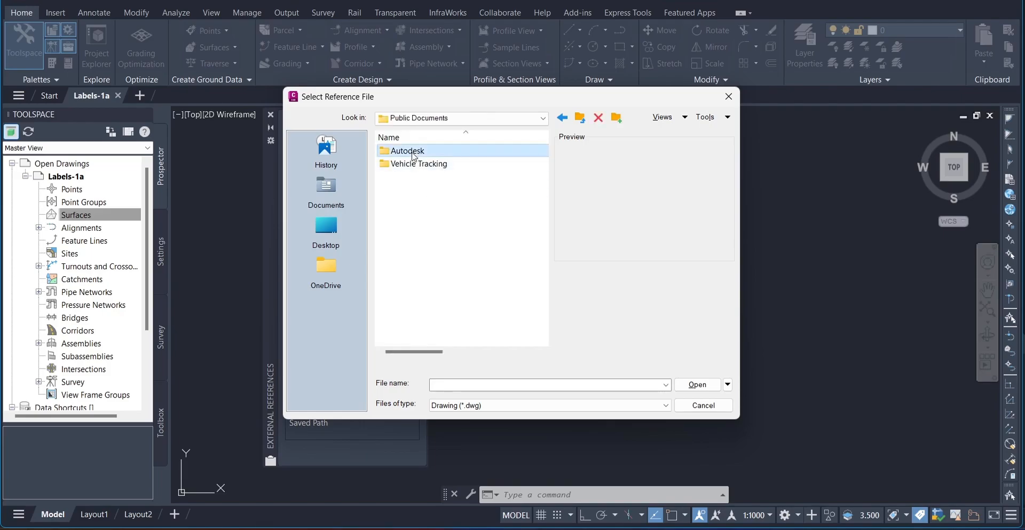
double_click(414, 153)
double_click(419, 178)
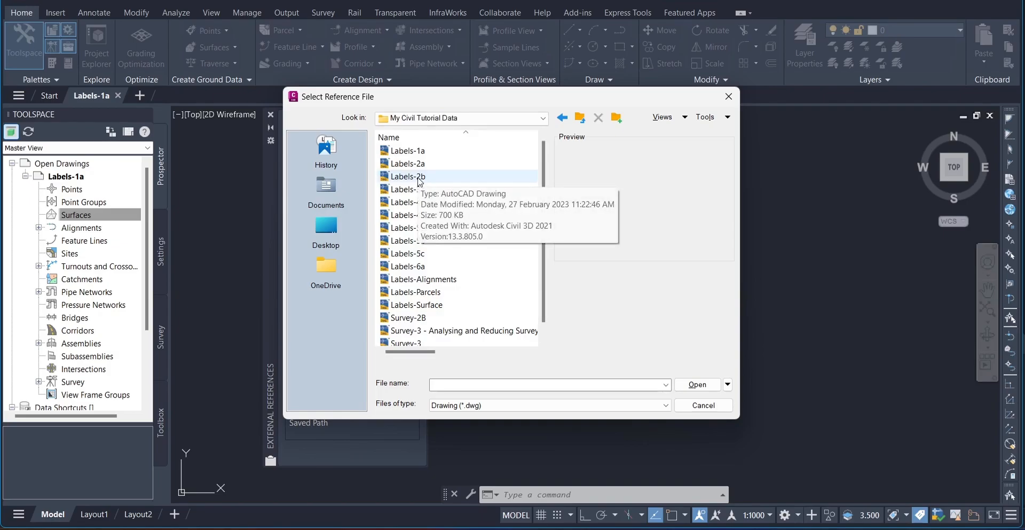
Step: Attach the Labels-Alignments and Labels-Parcels drawings together as external references with a relative path
scroll(454, 265, "down", 1)
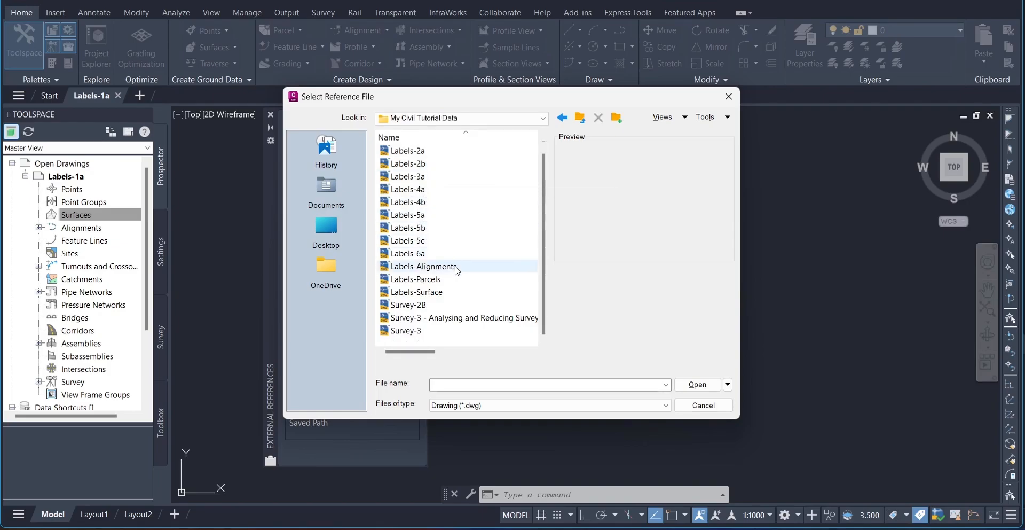
left_click(458, 267)
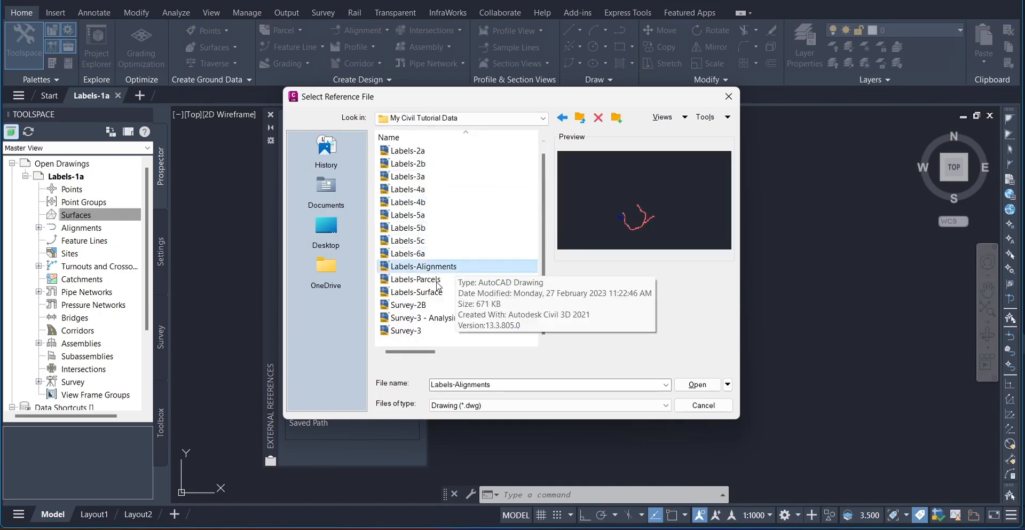
left_click(434, 280, "ctrl")
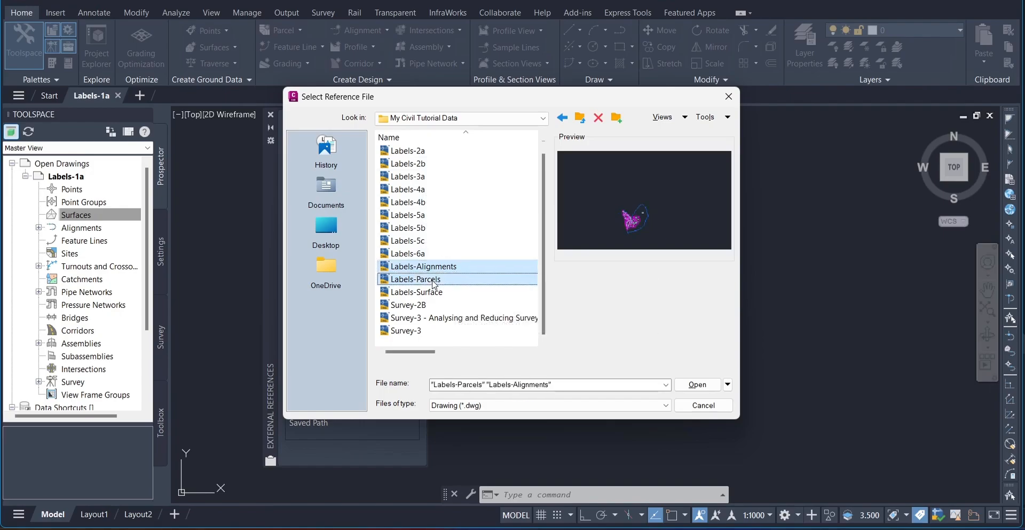
left_click(699, 388)
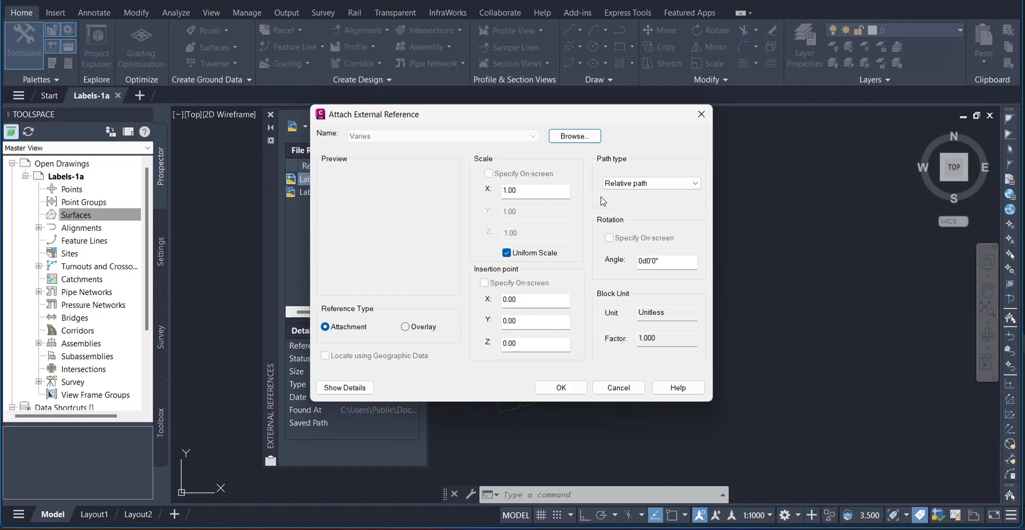
left_click(660, 181)
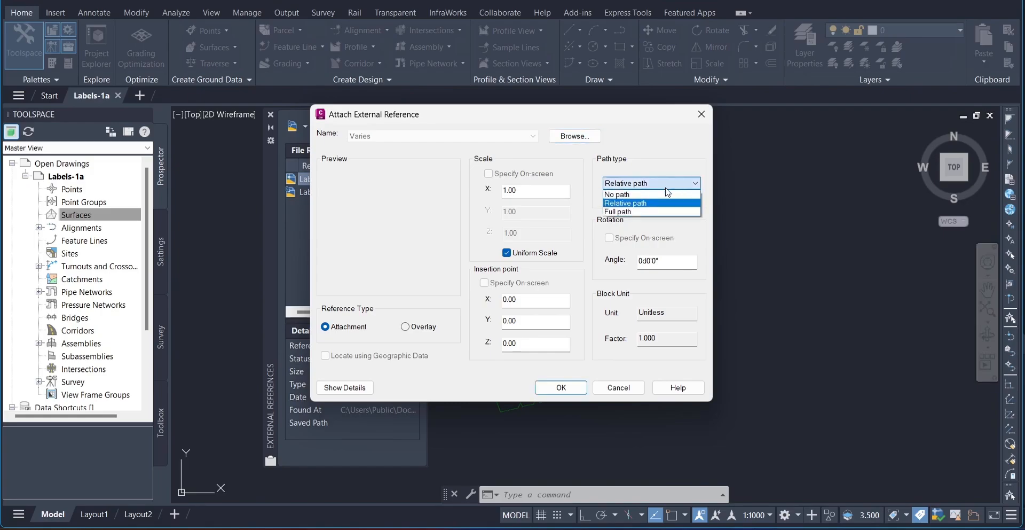
left_click(639, 208)
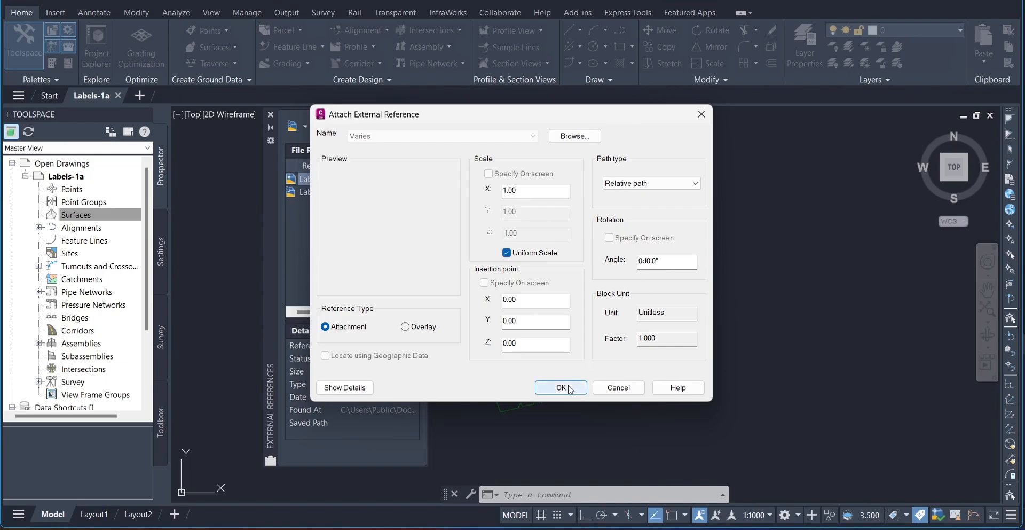
left_click(569, 387)
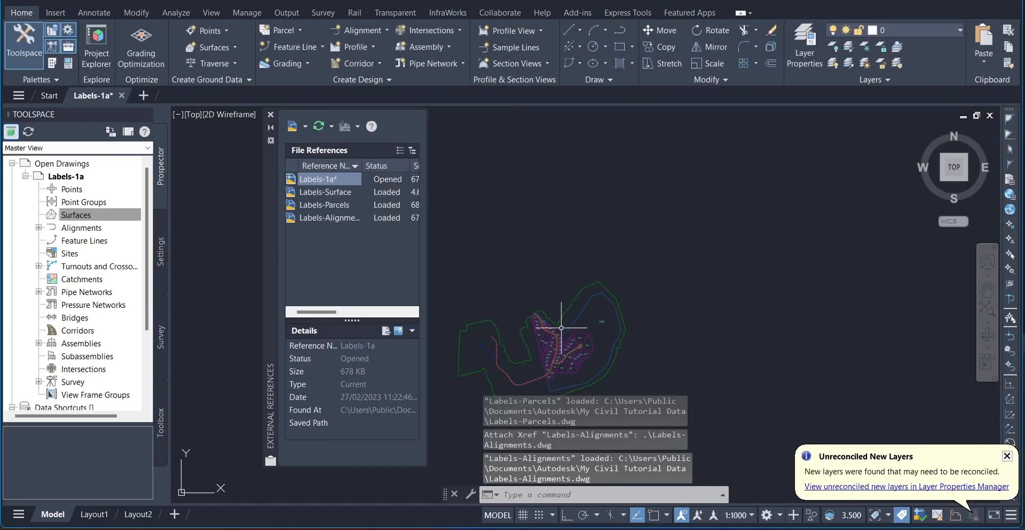
Step: Check the attached parcels and alignments up close and close the External References palette
scroll(615, 278, "up", 4)
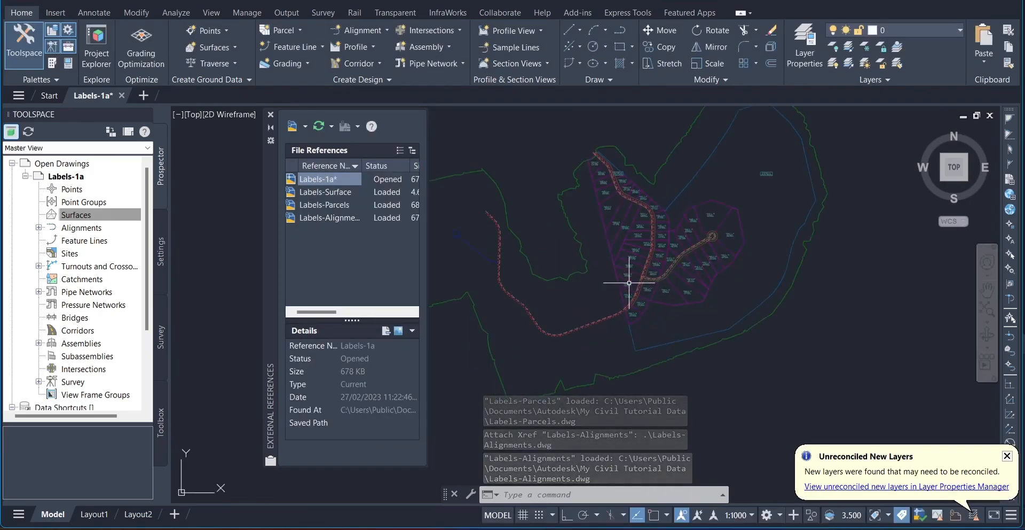
scroll(684, 299, "up", 3)
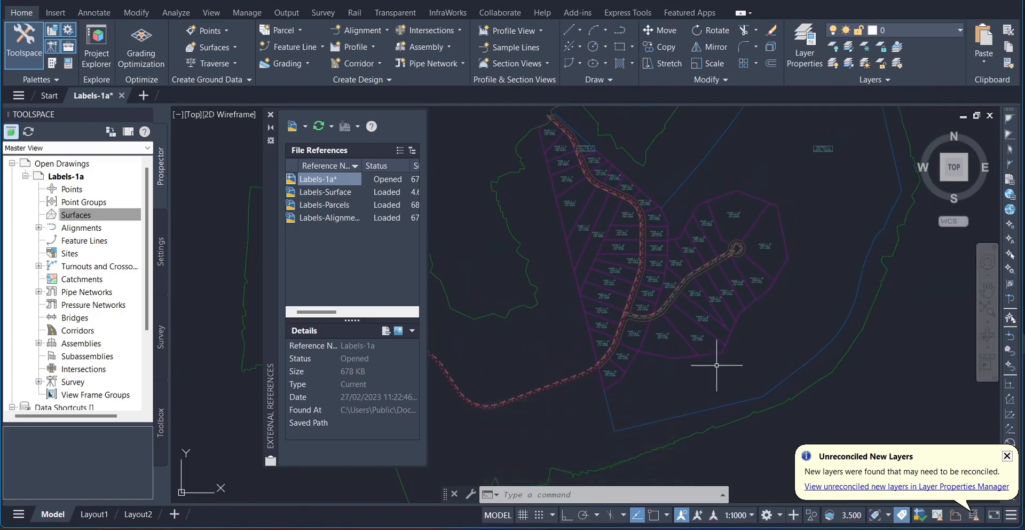
scroll(716, 359, "up", 6)
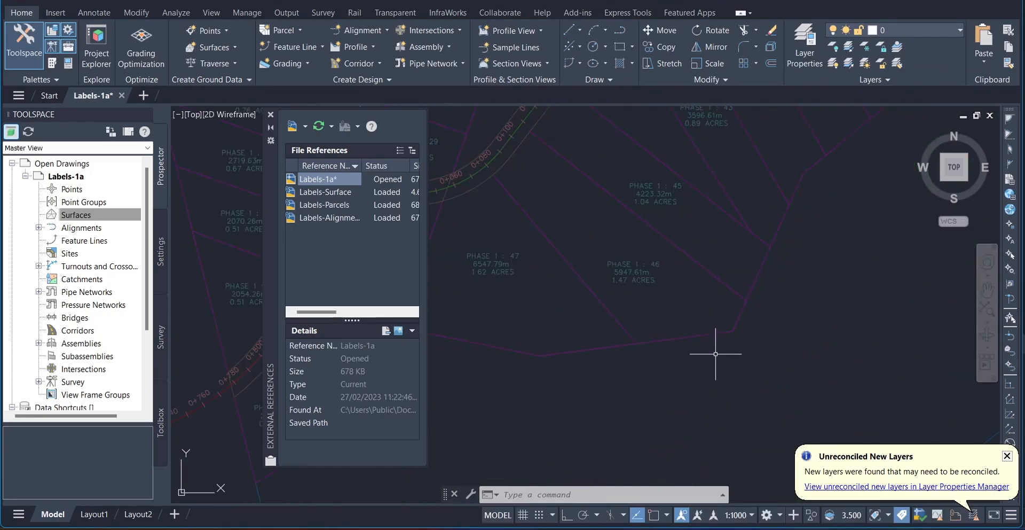
scroll(716, 353, "down", 10)
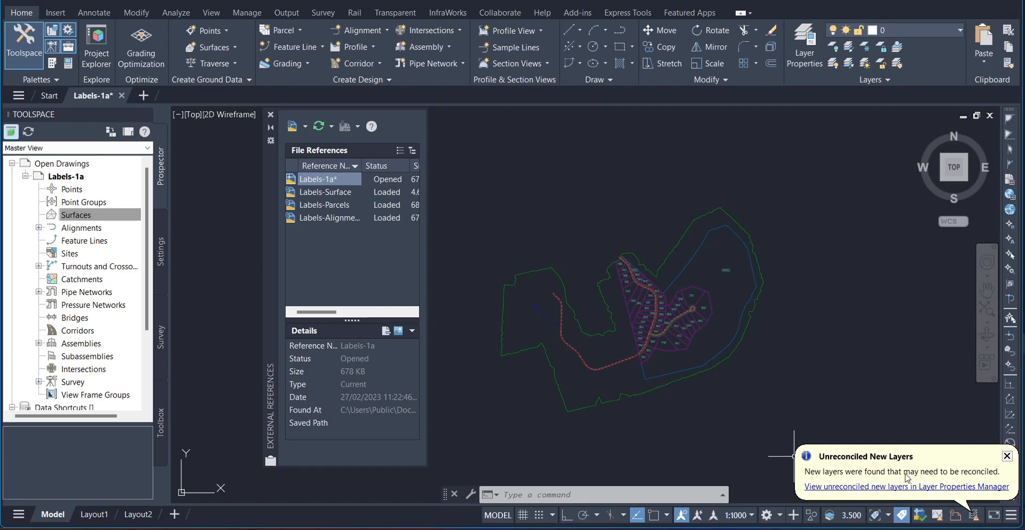
left_click(271, 115)
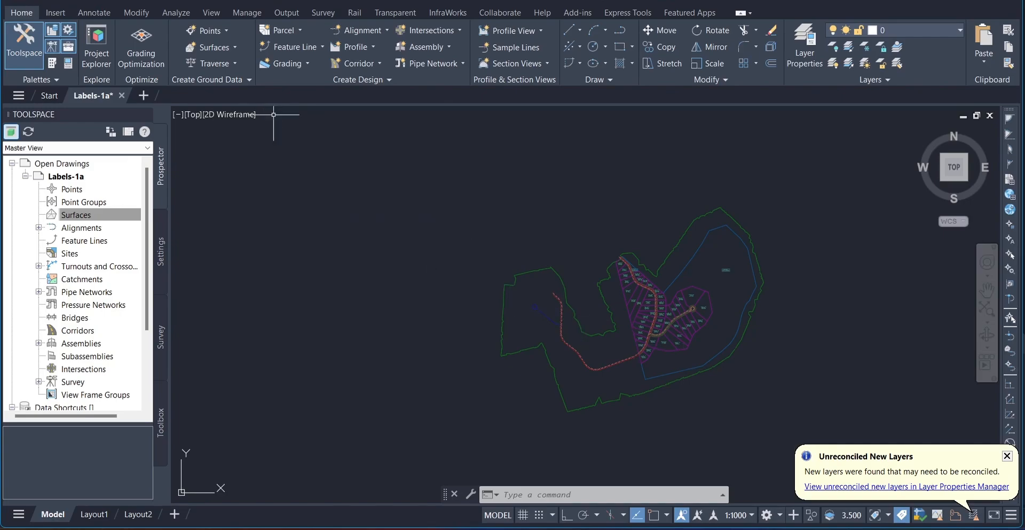
Step: Examine the attached road alignments, parcels and surface boundary across the whole site
middle_click_drag(488, 293, 422, 293)
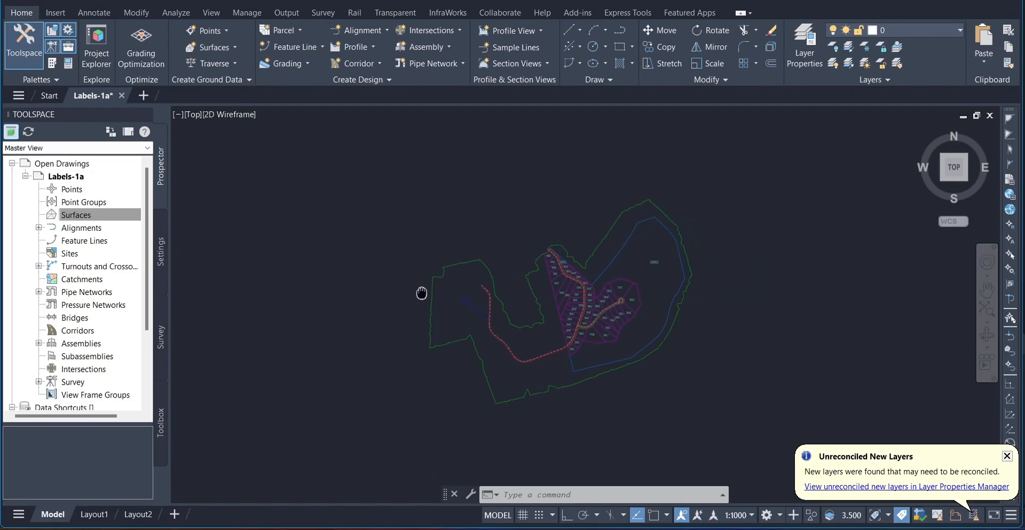
scroll(327, 294, "up", 1)
scroll(533, 344, "up", 2)
scroll(552, 355, "up", 1)
scroll(484, 364, "up", 2)
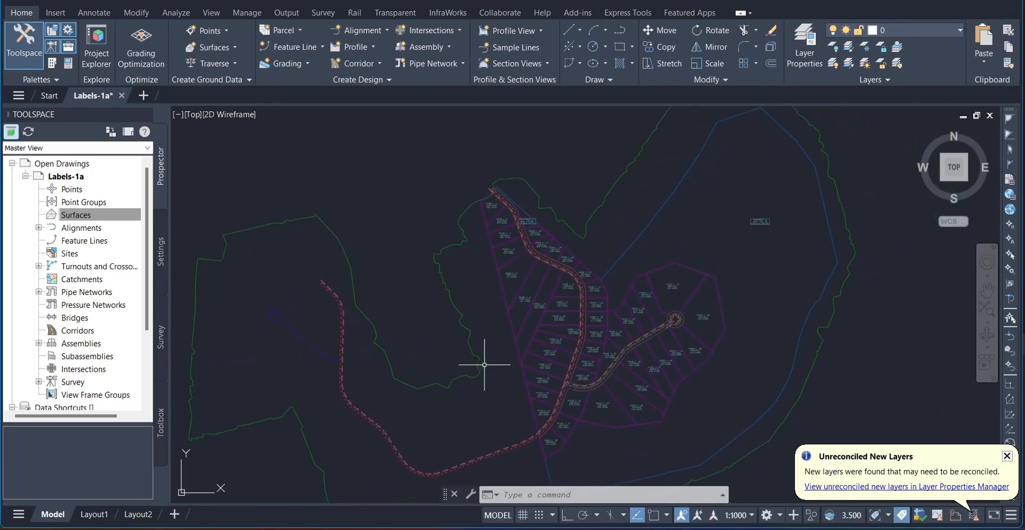
scroll(485, 362, "up", 2)
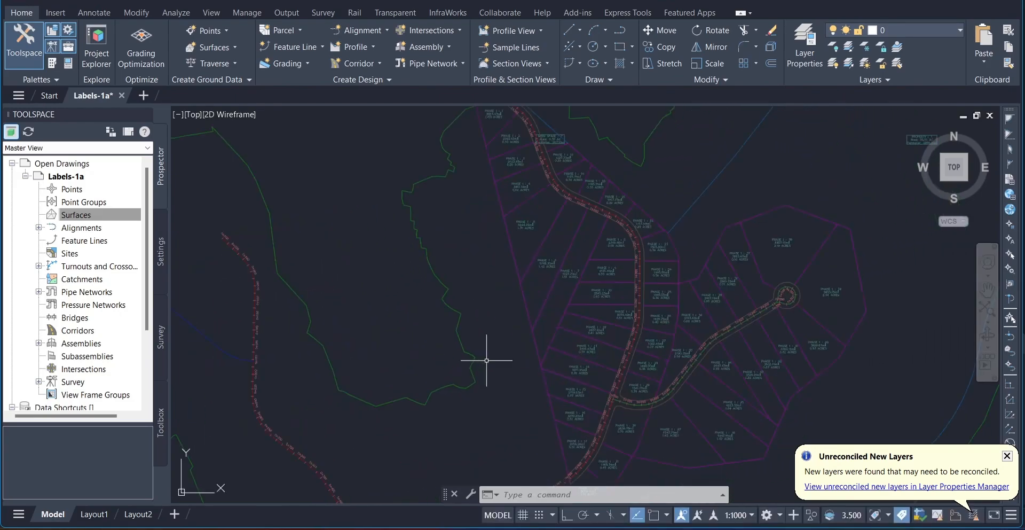
scroll(486, 361, "down", 3)
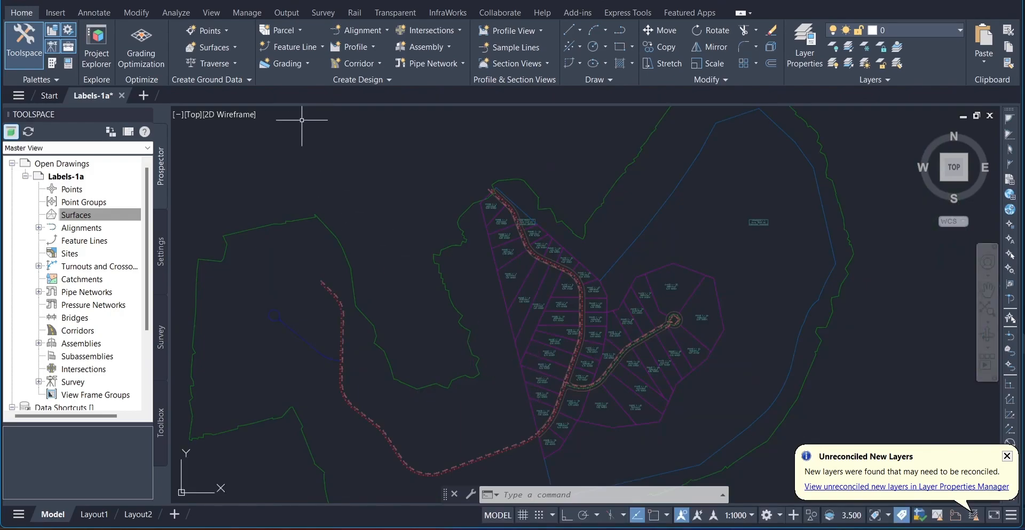
Step: Review the Add Labels options for surfaces, feature lines, catchments and pressure networks
left_click(90, 13)
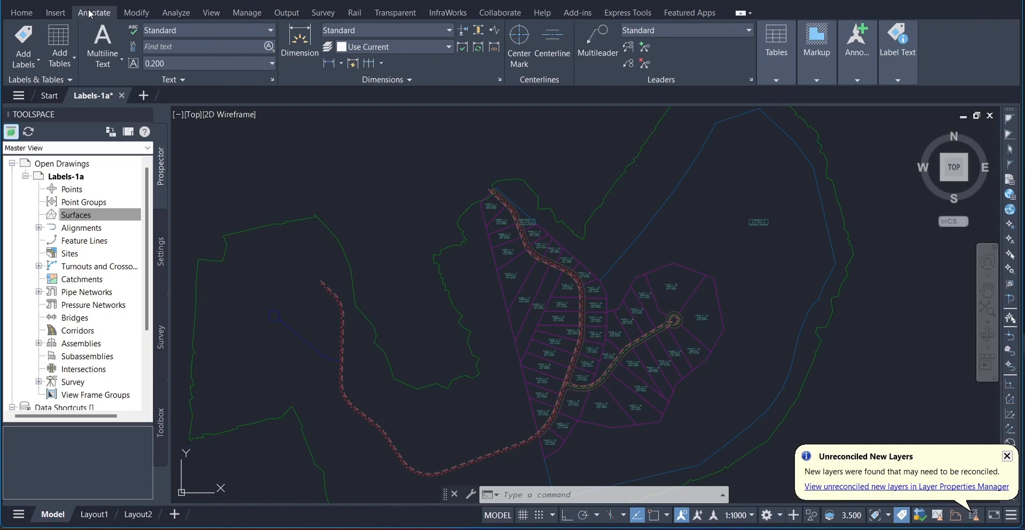
left_click(35, 63)
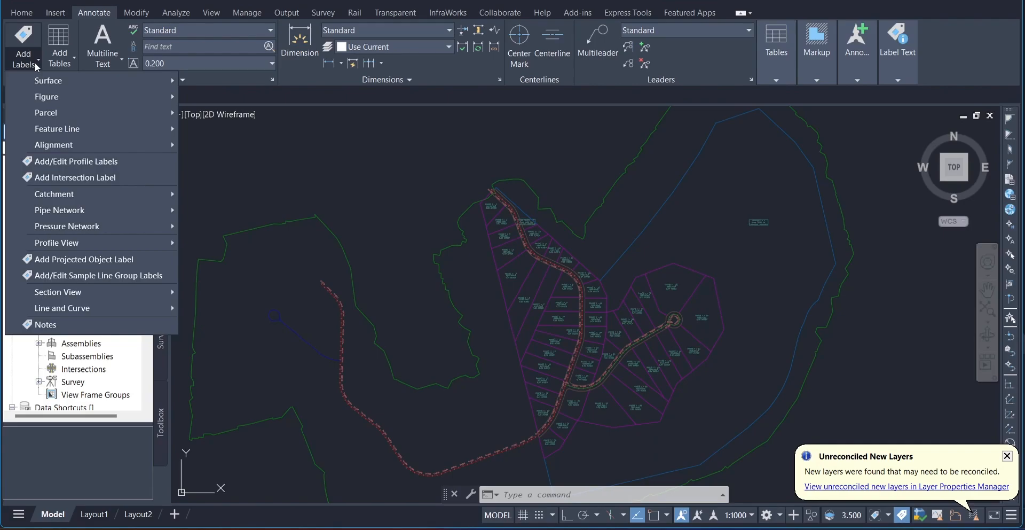
mouse_move(52, 81)
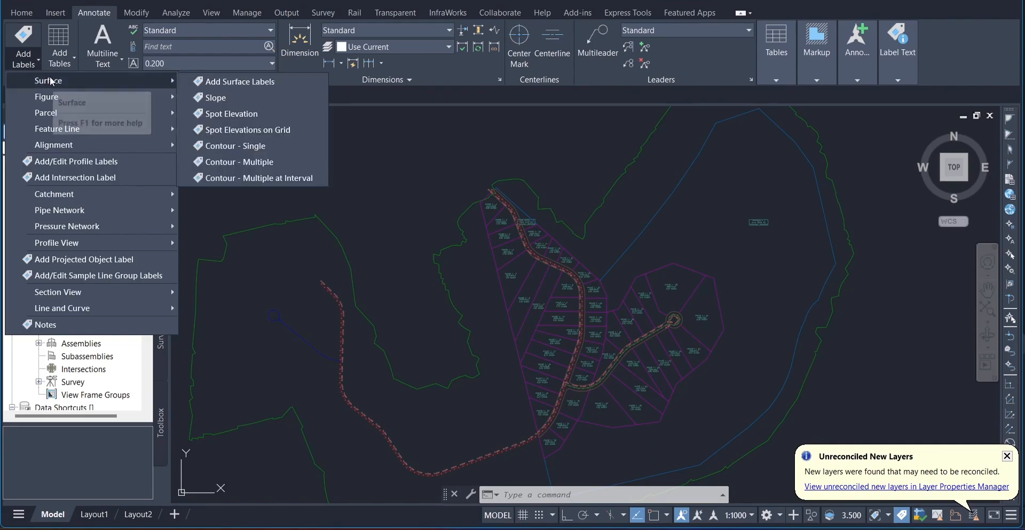
mouse_move(50, 98)
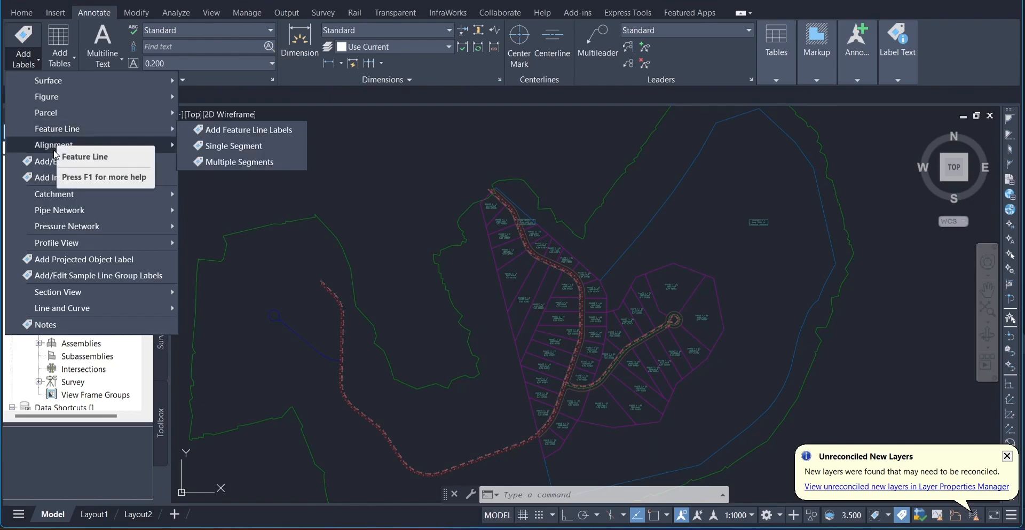
mouse_move(57, 195)
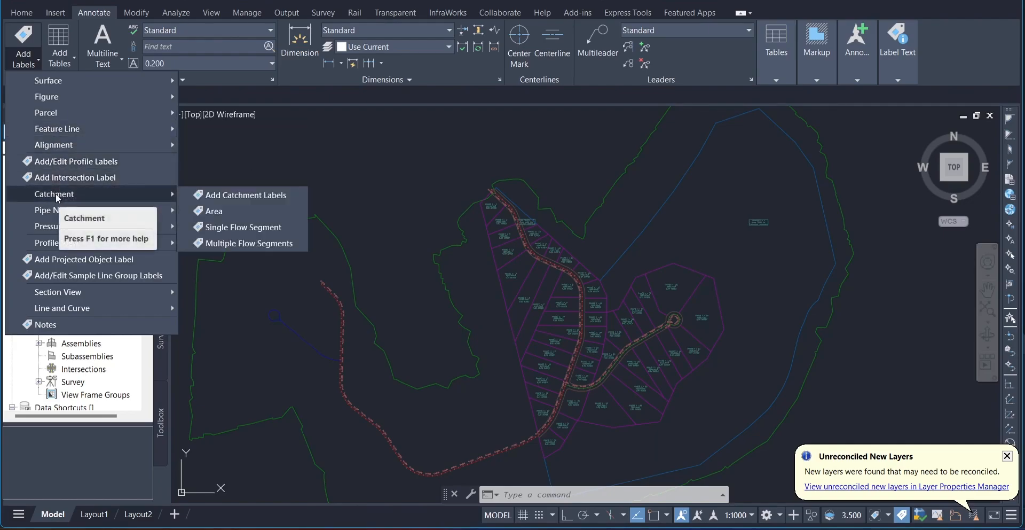
mouse_move(156, 231)
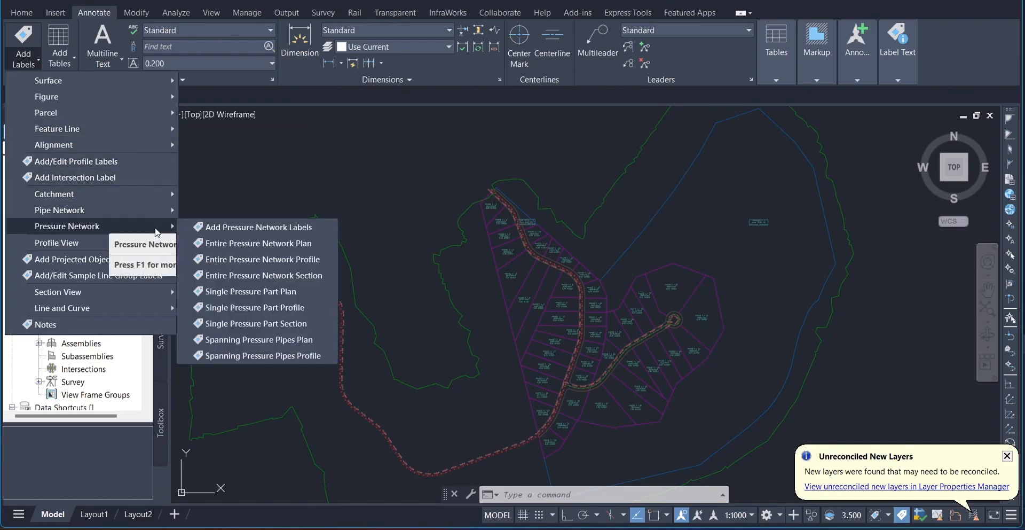
left_click(246, 198)
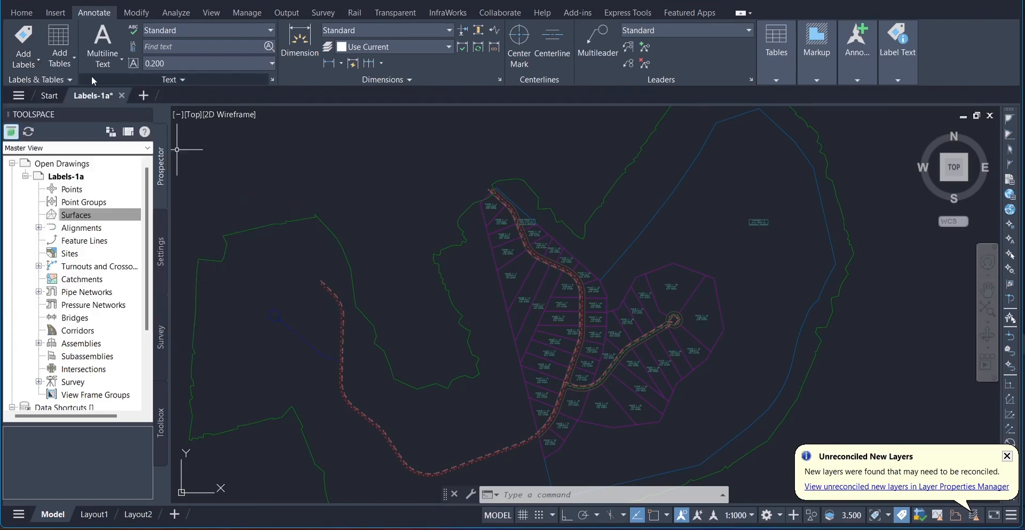
Step: Review the feature and label type choices in the general Add Labels dialog and close it without adding a label
left_click(32, 43)
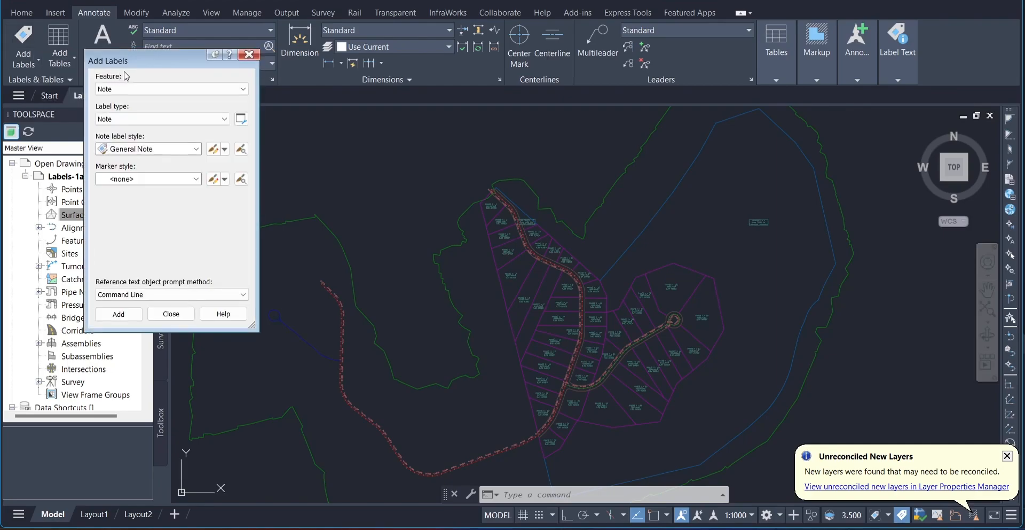
left_click(197, 89)
left_click(198, 88)
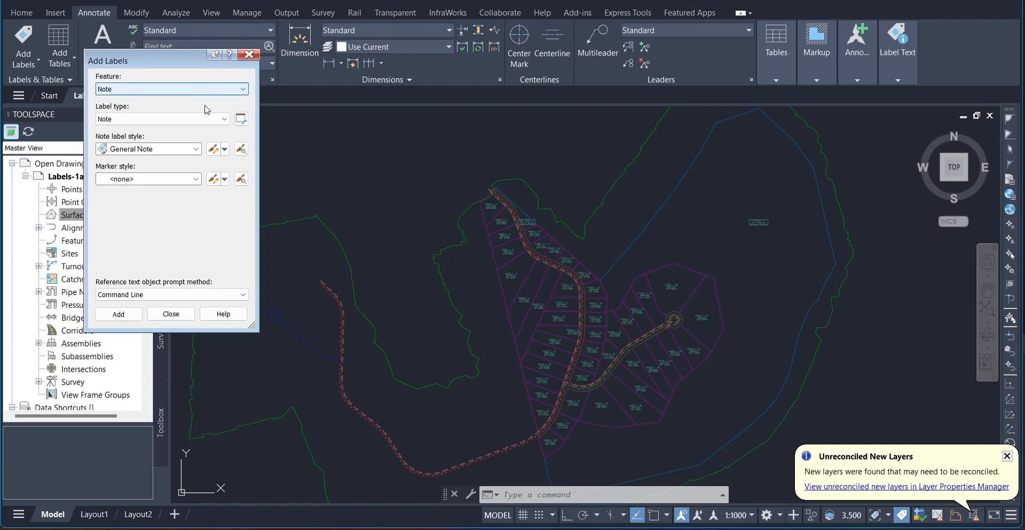
left_click(213, 119)
left_click(212, 117)
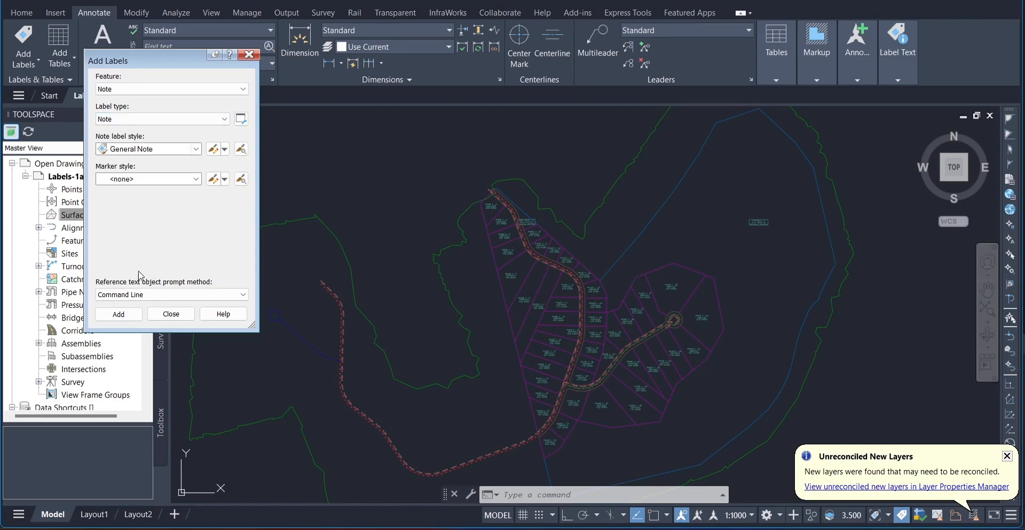
left_click(171, 314)
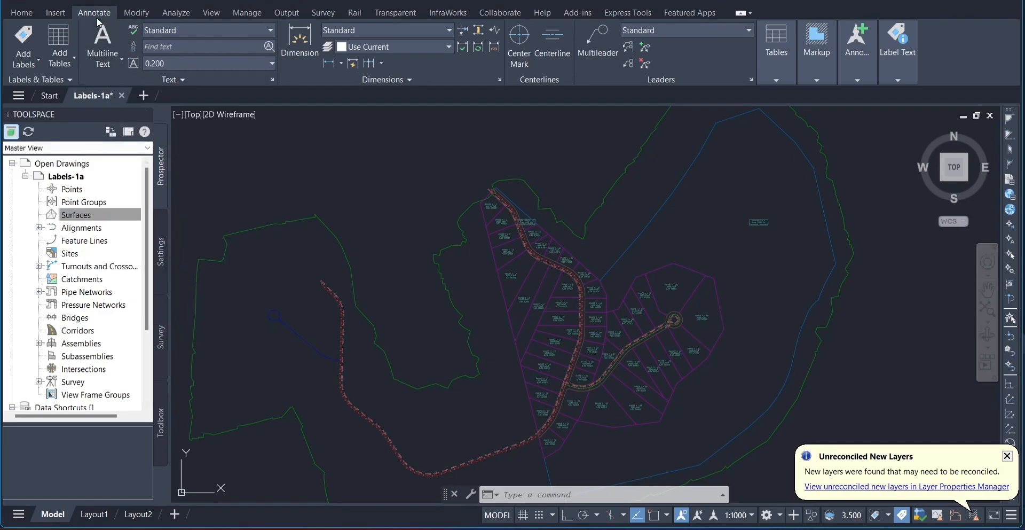
Step: Bring up the surface editing tools and review the surface label options, including slope, spot elevation and contour labels
left_click(150, 14)
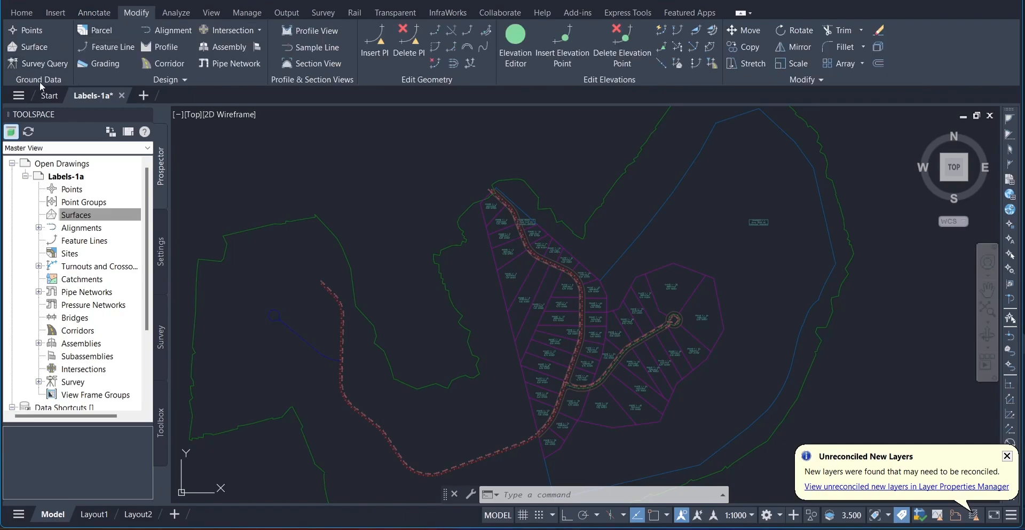
left_click(37, 50)
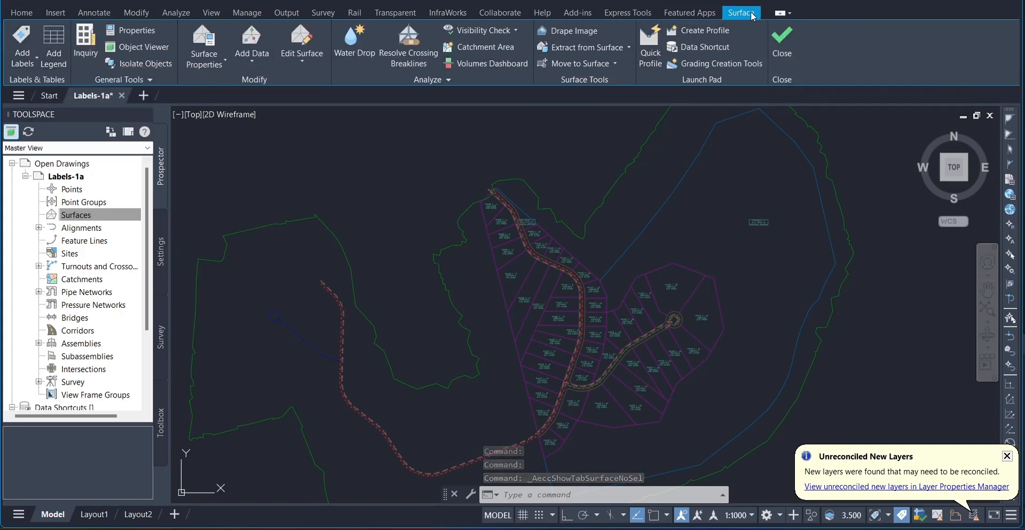
left_click(33, 60)
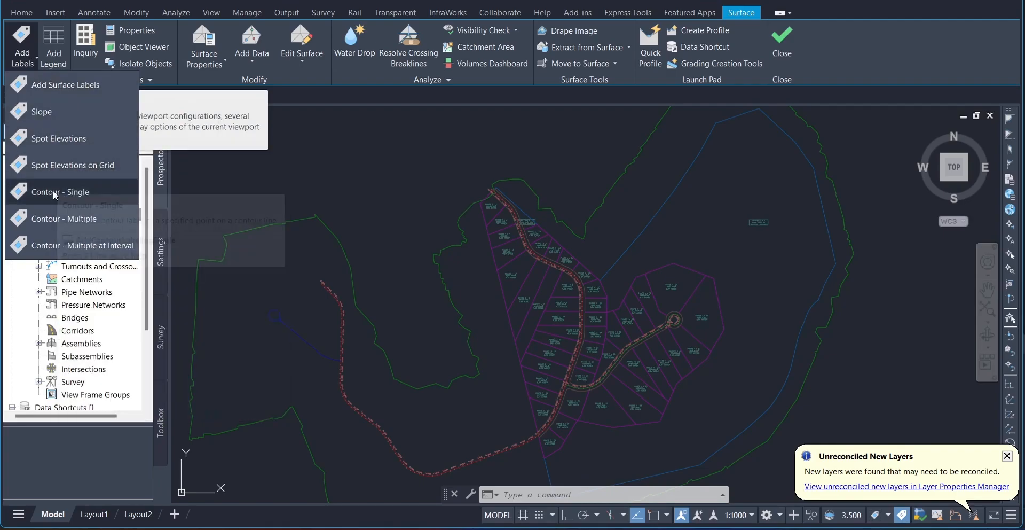
left_click(56, 244)
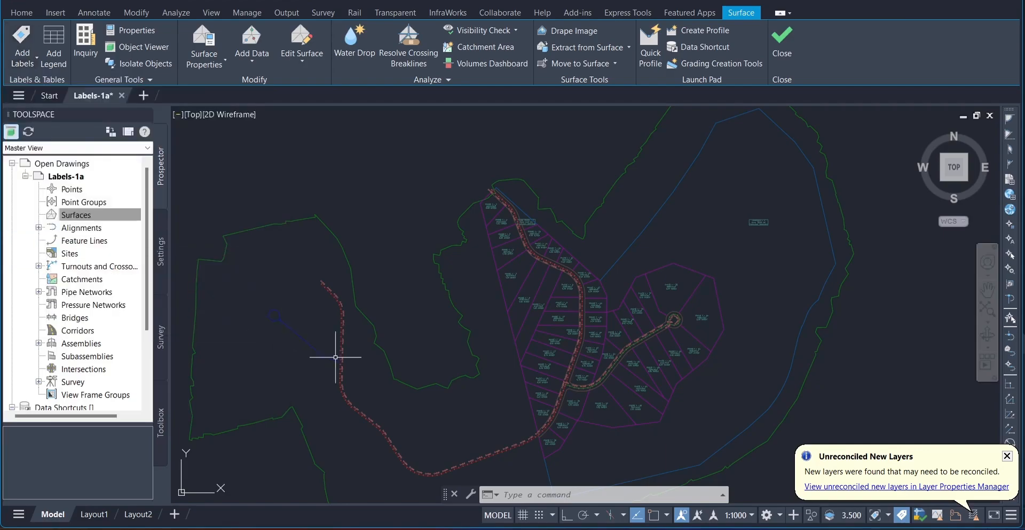